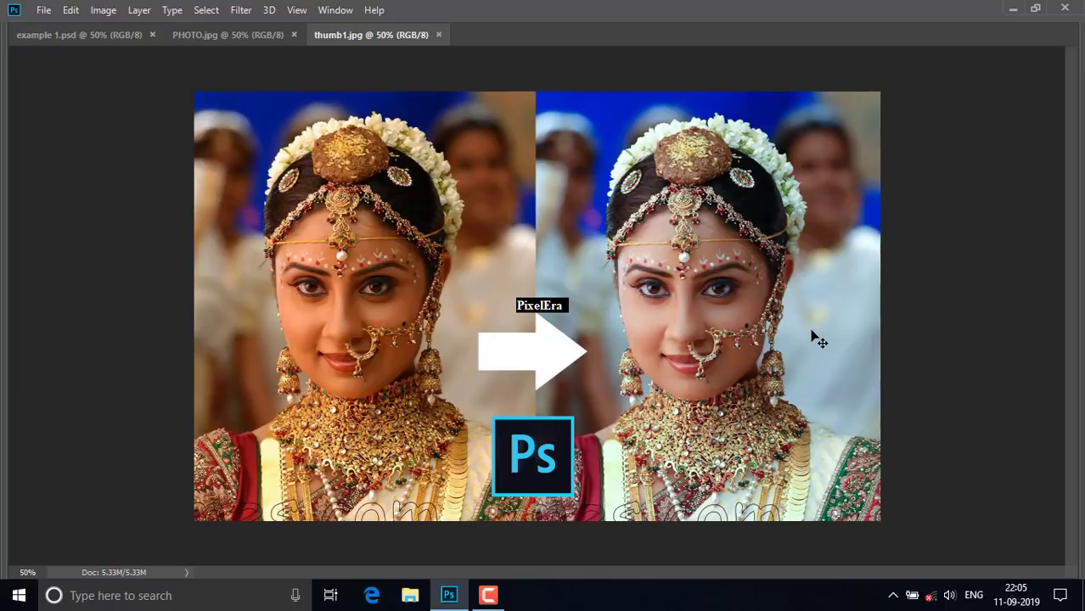
Close thumb1.jpg and switch to the example 1.psd swatch chart.
key(ctrl+w)
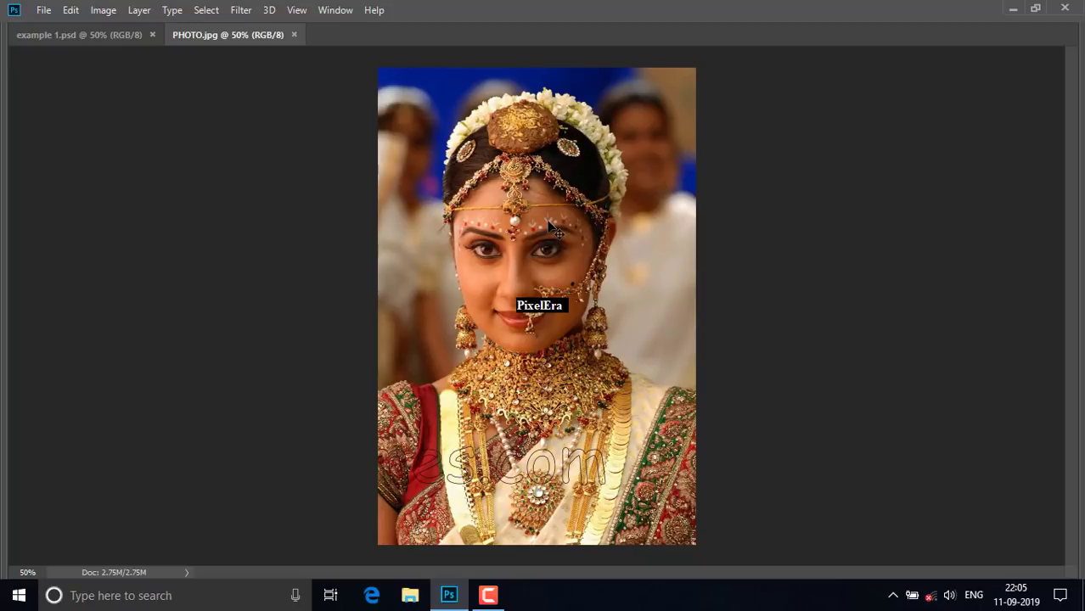
key(ctrl+Tab)
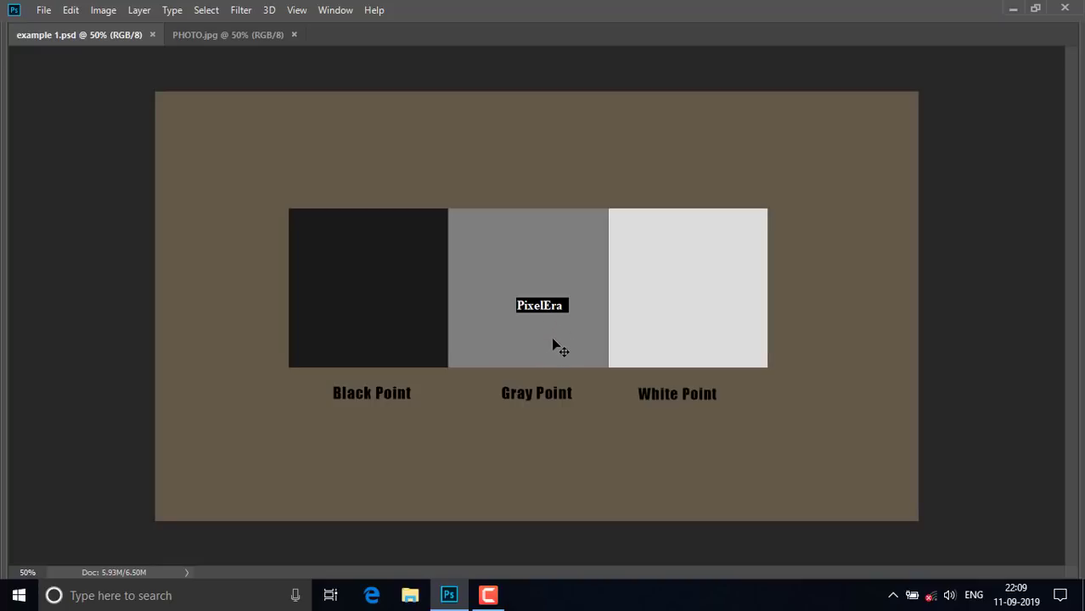
Duplicate the black, gray and white square row slightly upward, opening and cancelling Color Balance.
click(558, 297)
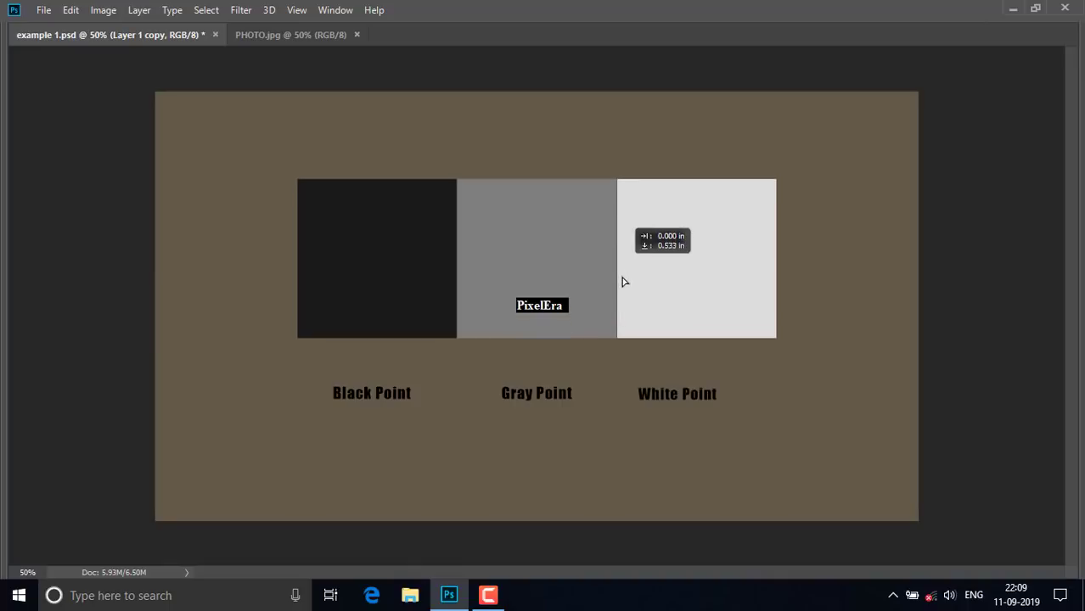
drag(570, 333, 592, 297)
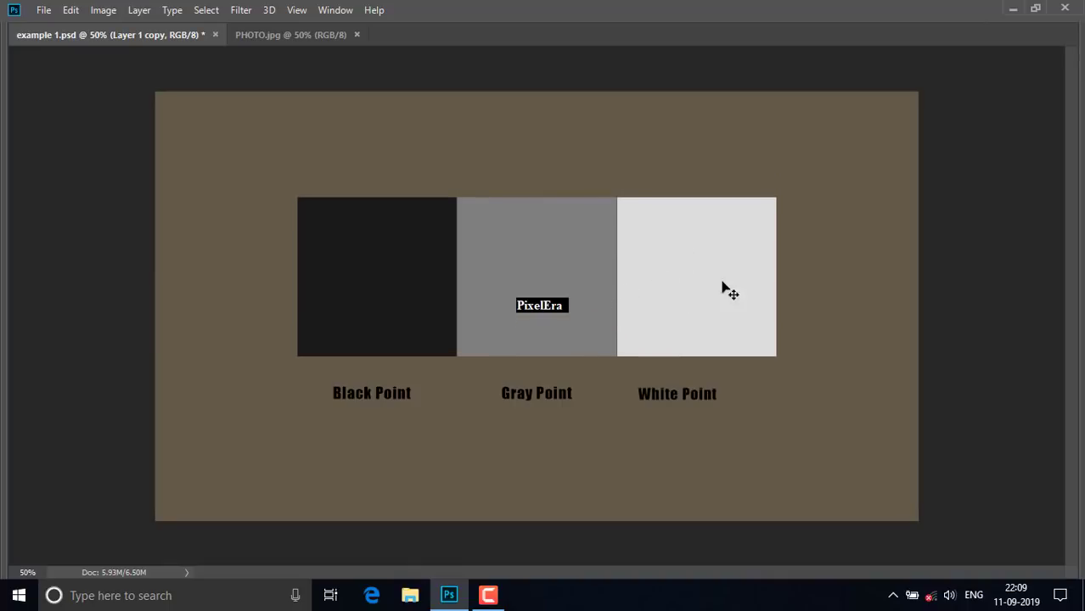
key(ctrl+b)
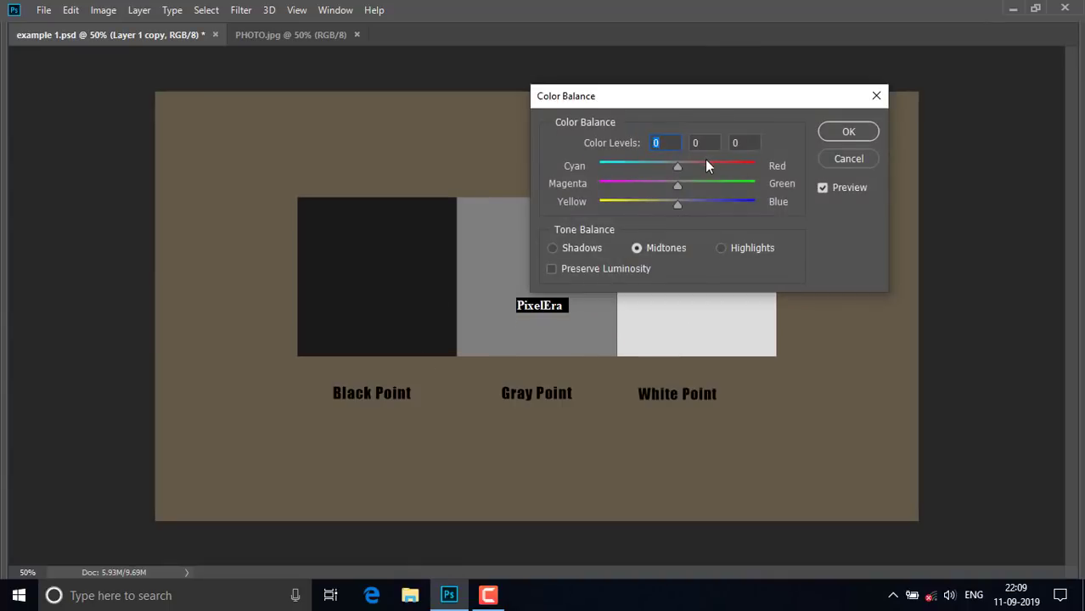
click(873, 164)
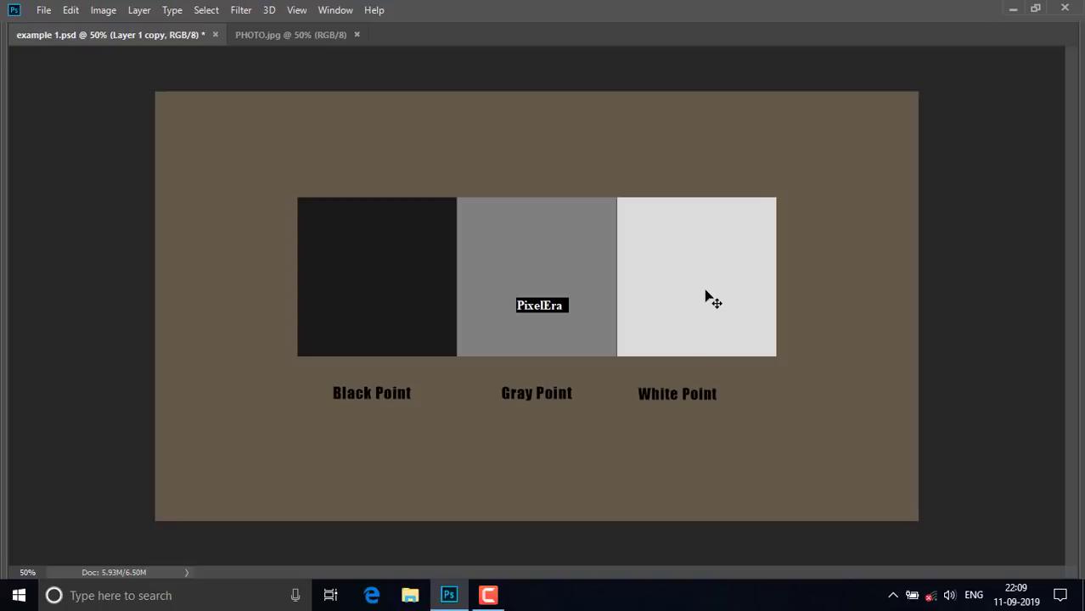
Tint the copied squares blue-purple with midtone Color Balance values of -46, -90 and +100.
key(ctrl+b)
drag(698, 171, 800, 172)
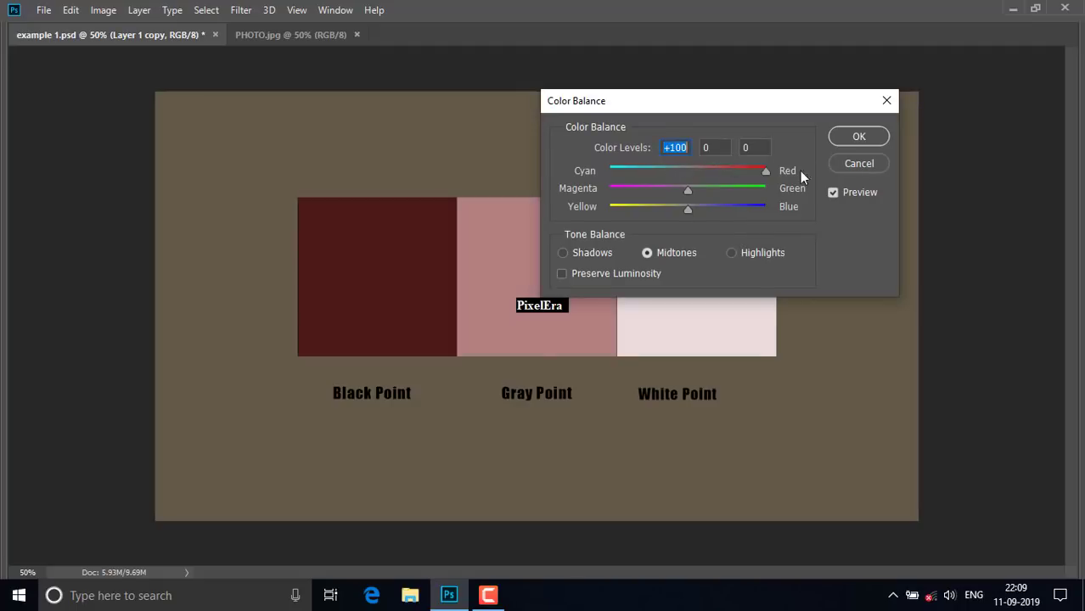
mouse_move(687, 189)
mouse_down()
mouse_move(603, 190)
mouse_move(766, 208)
mouse_up()
drag(764, 171, 652, 171)
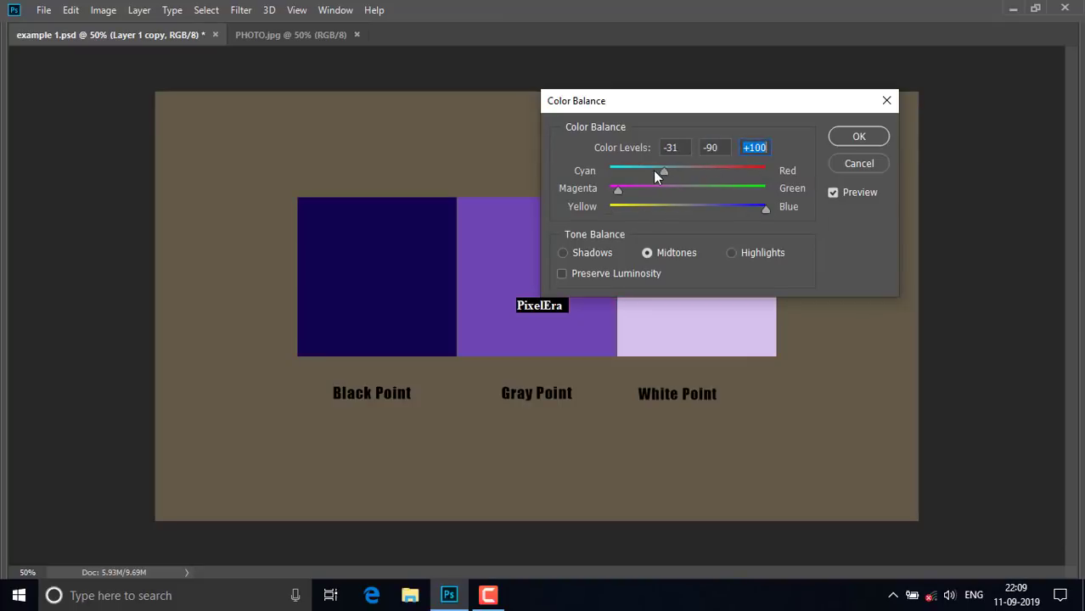
click(859, 137)
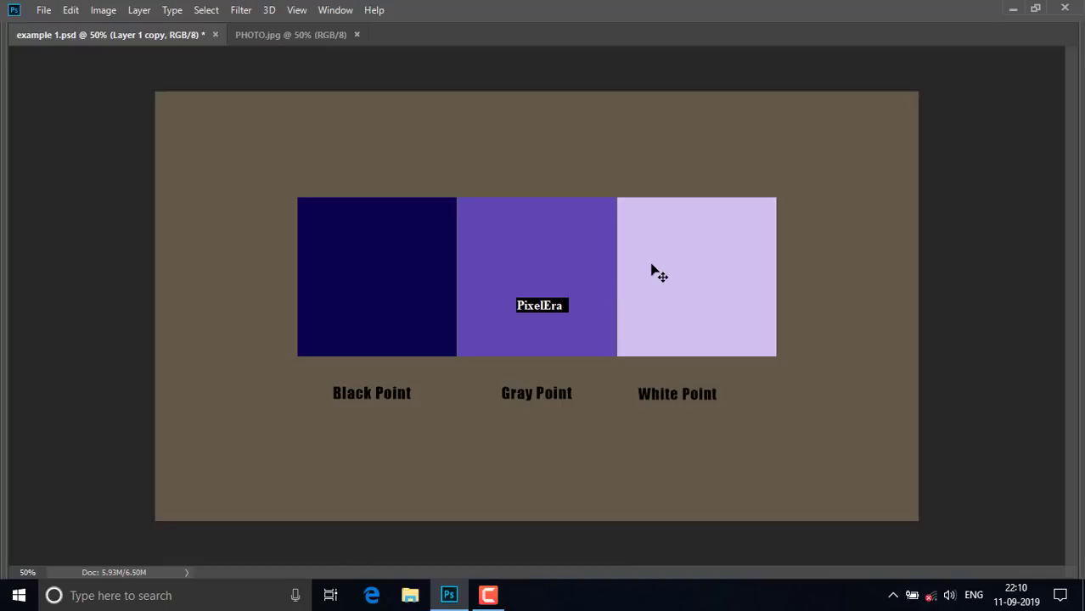
In Levels, set the black point from the navy square and the white point from the lavender square.
key(ctrl+l)
drag(925, 92, 930, 37)
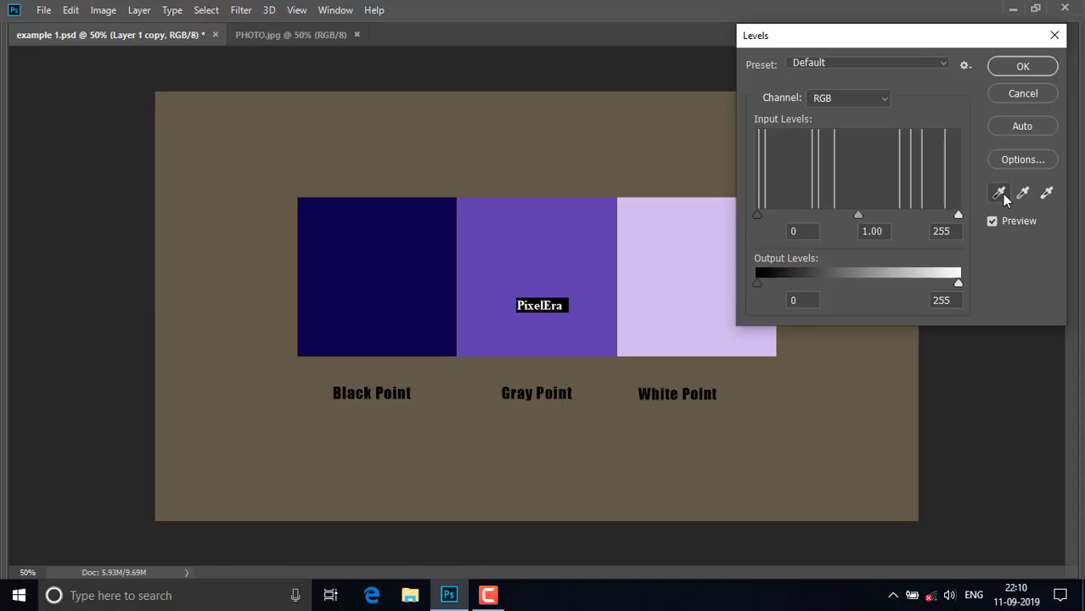
click(999, 195)
click(393, 269)
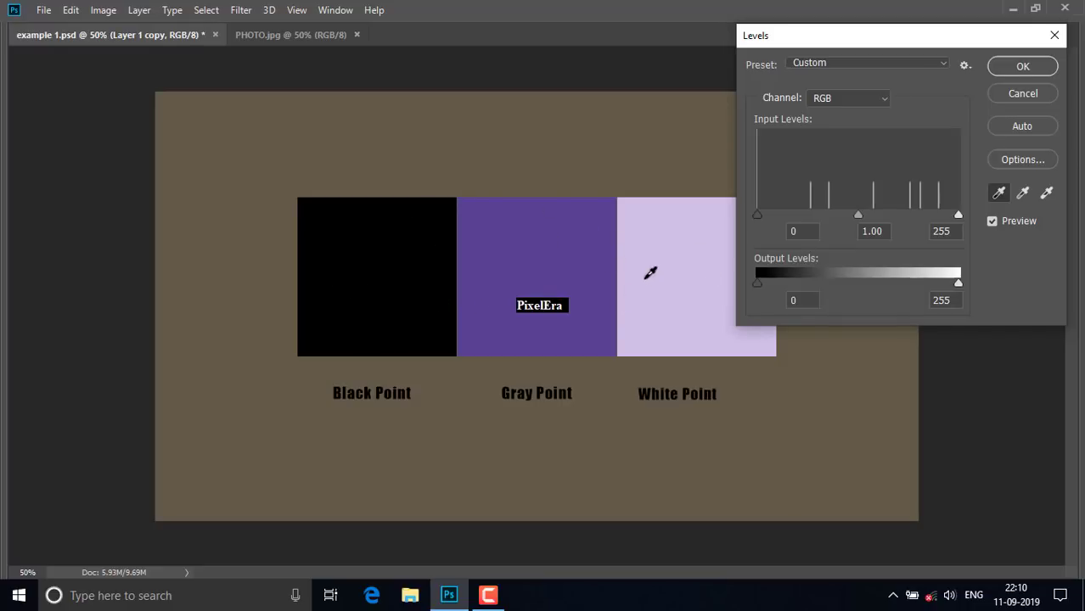
click(1046, 192)
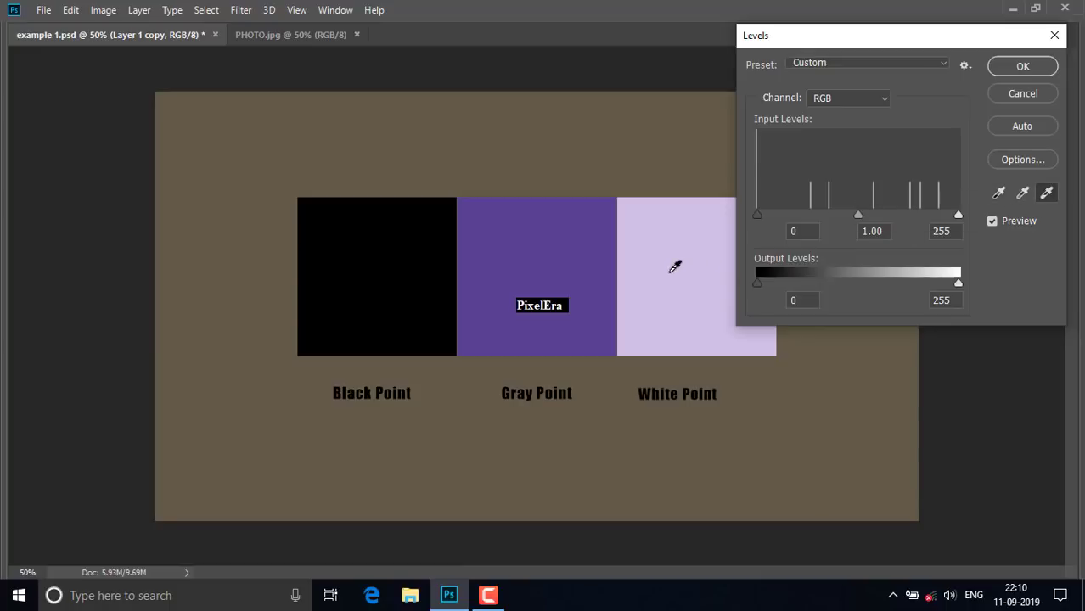
click(675, 267)
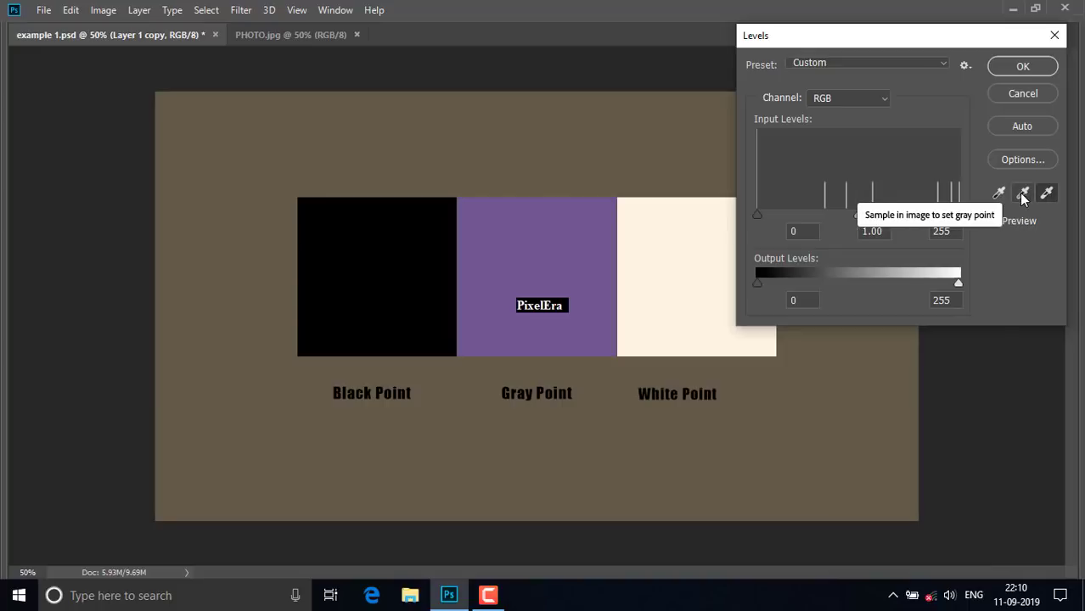
Set the gray point from the violet square, apply Levels, and close example 1.psd.
click(1022, 195)
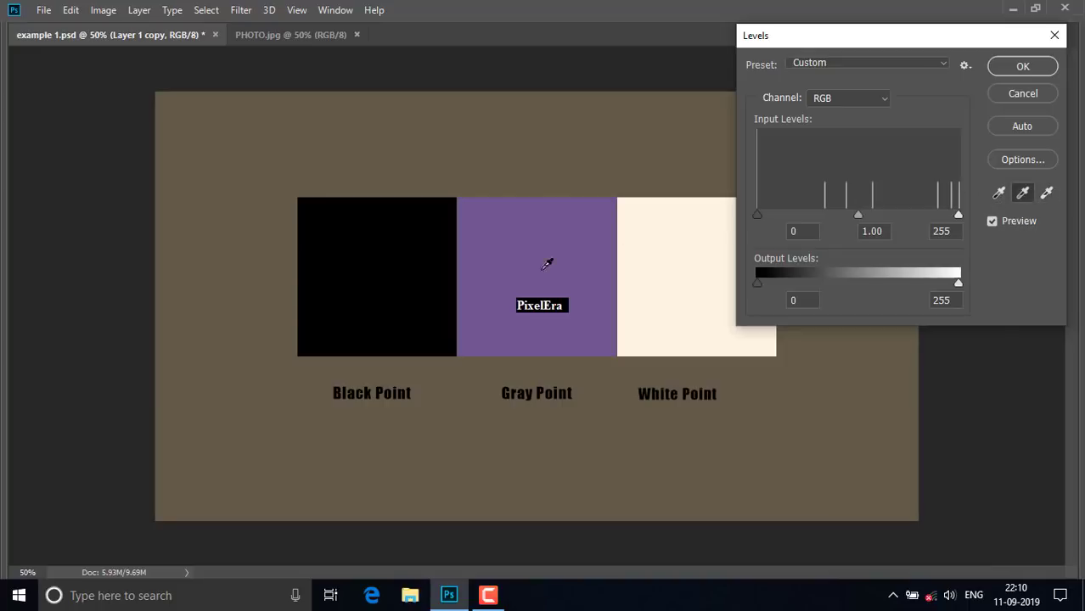
click(540, 281)
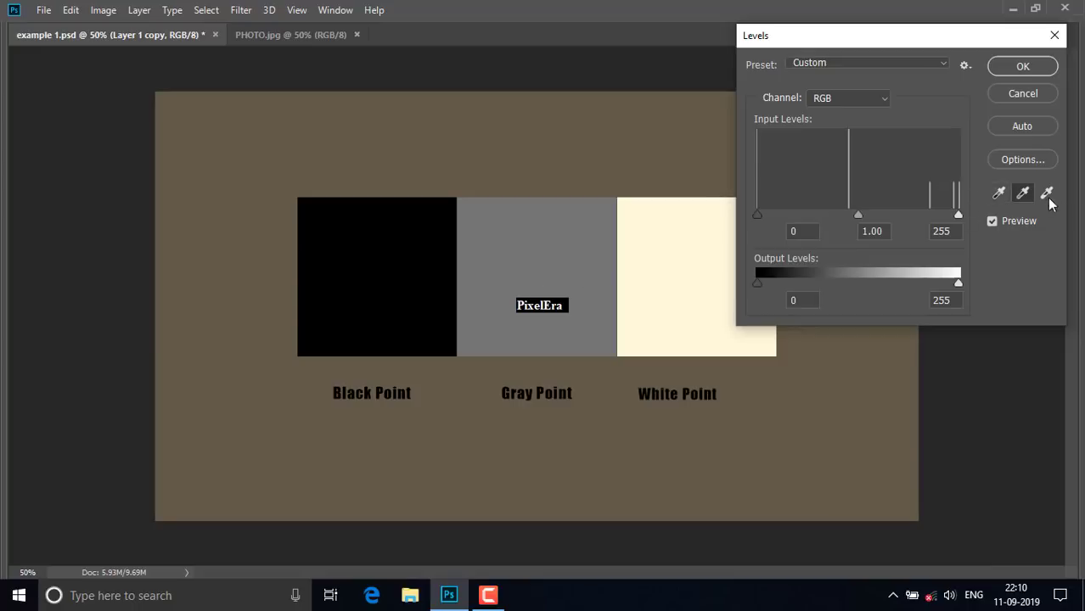
click(1023, 67)
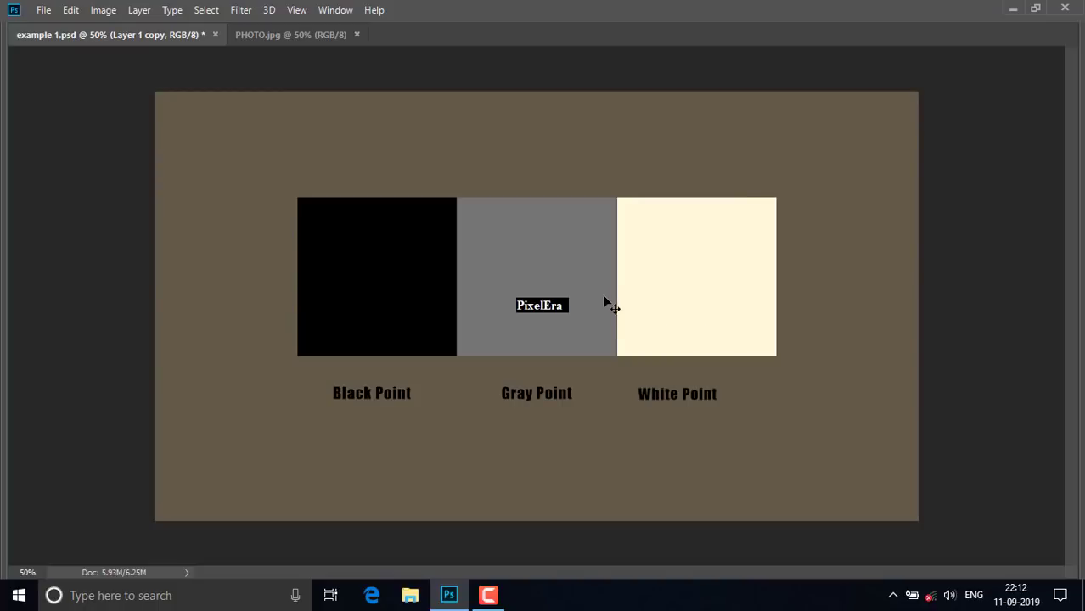
key(ctrl+w)
Discard changes to example 1.psd and zoom PHOTO.jpg in on the woman's face.
click(558, 231)
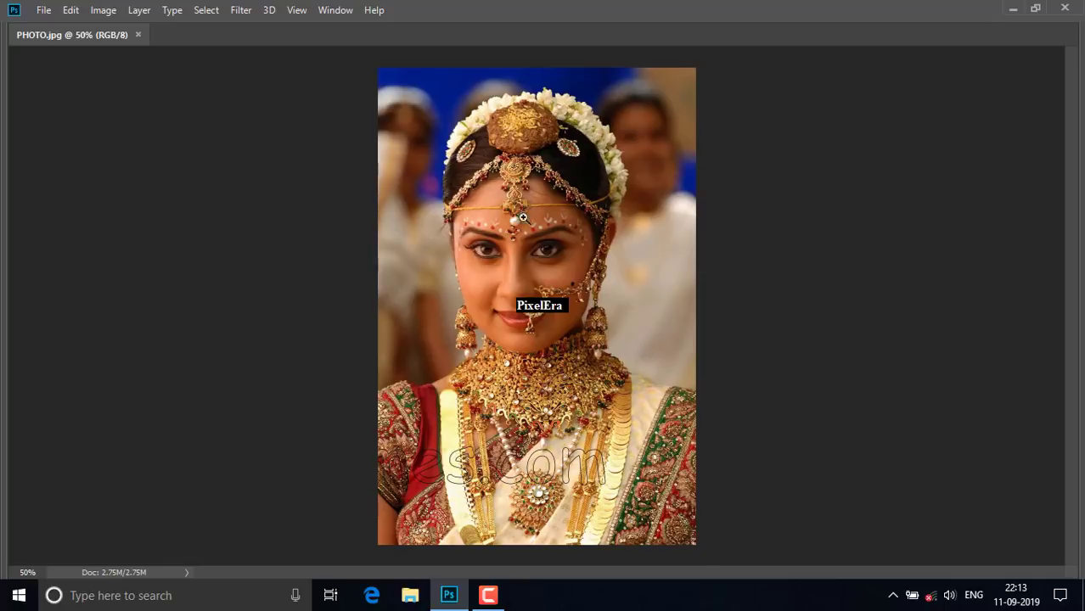
mouse_move(520, 219)
mouse_down()
mouse_move(555, 273)
mouse_move(406, 278)
mouse_move(754, 396)
mouse_up()
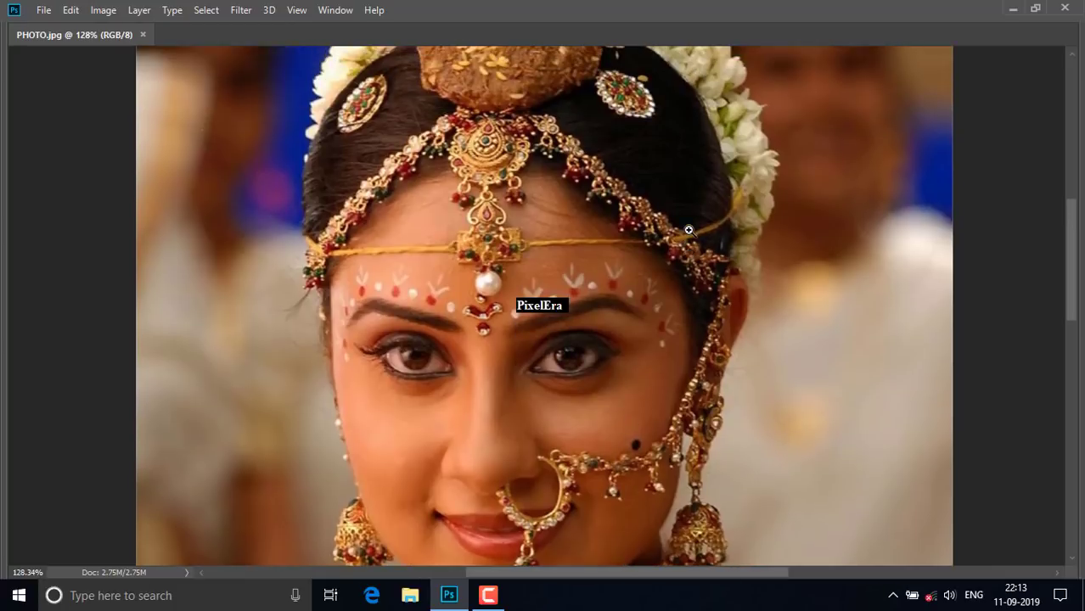
Scroll the portrait to show the face, nose ring and necklace.
scroll(797, 270, down, 2)
scroll(730, 280, up, 5)
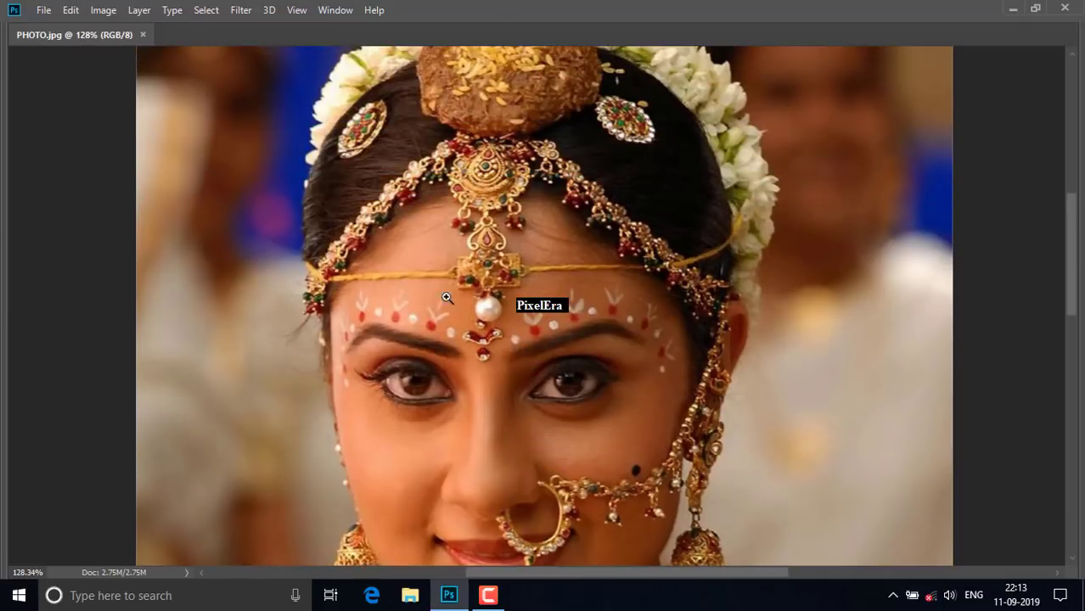
scroll(696, 313, down, 3)
scroll(678, 314, down, 2)
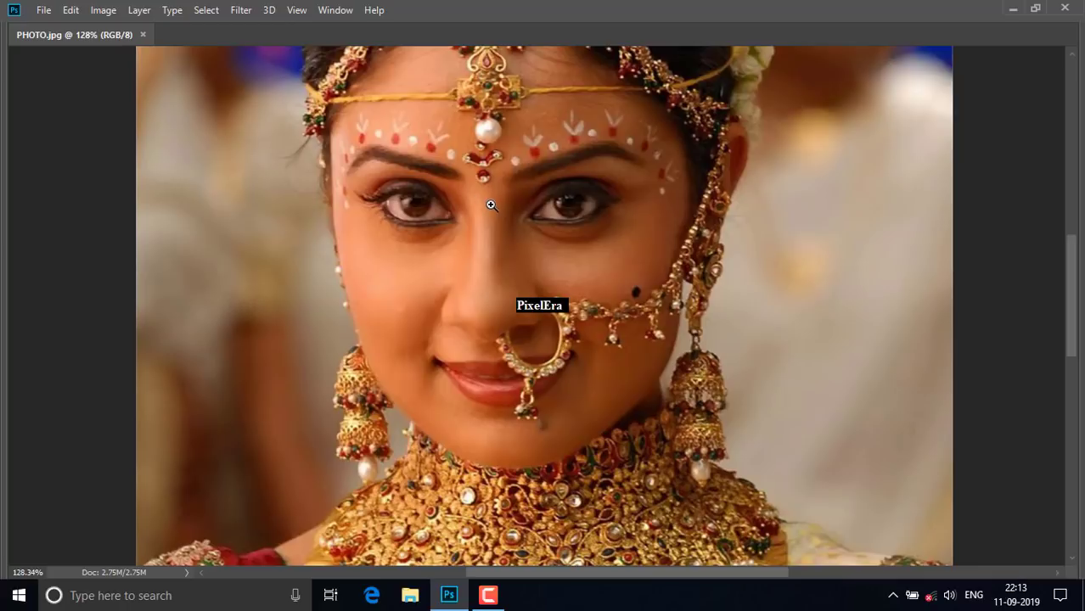
Open the Camera Raw Filter on PHOTO.jpg and magnify the preview to 1600% on the eye.
click(240, 10)
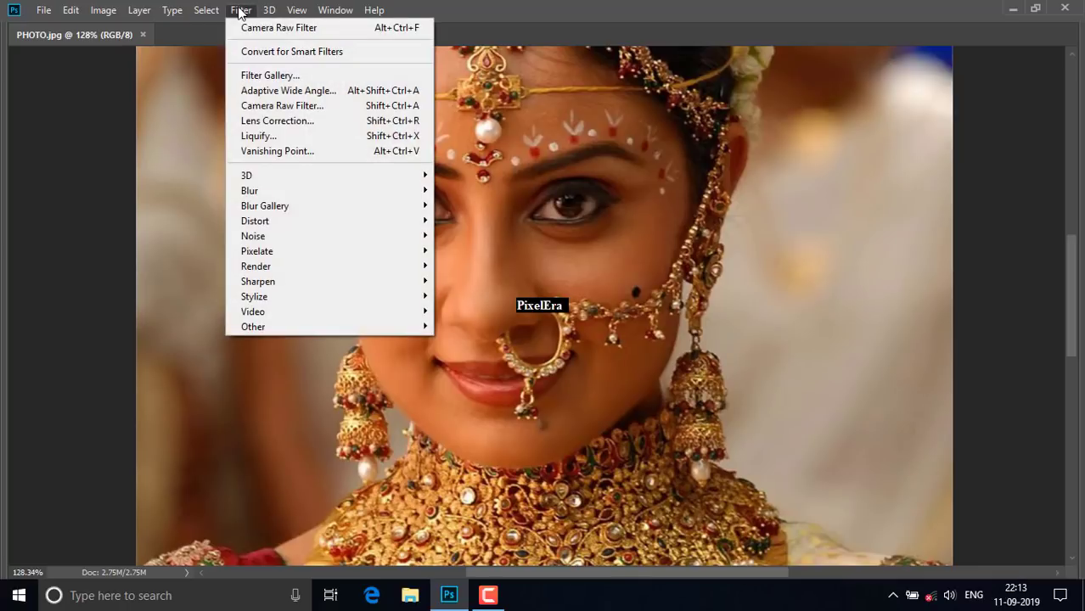
click(273, 105)
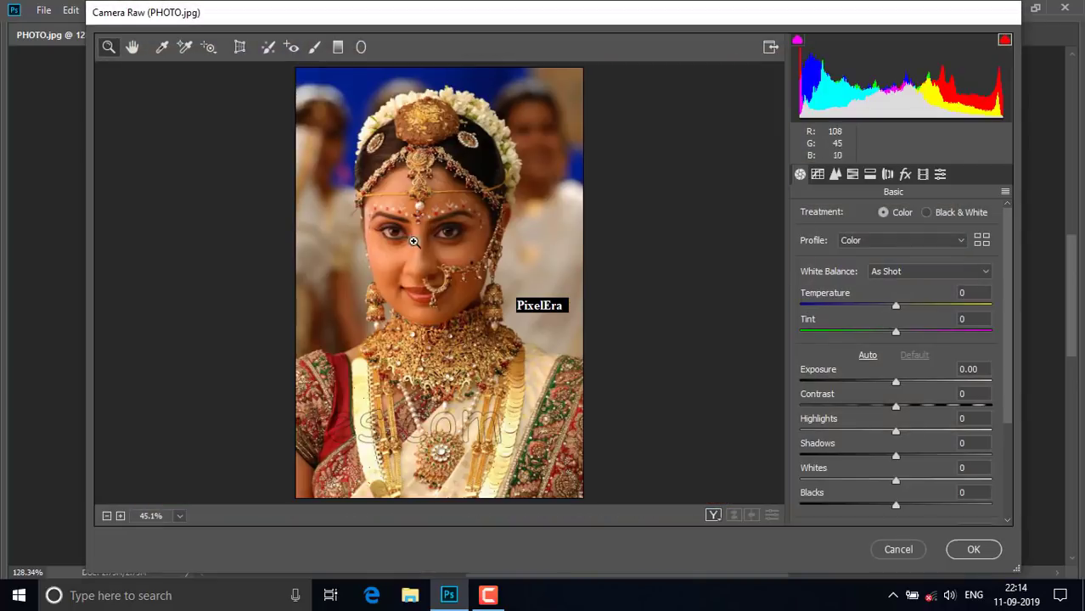
drag(392, 226, 456, 317)
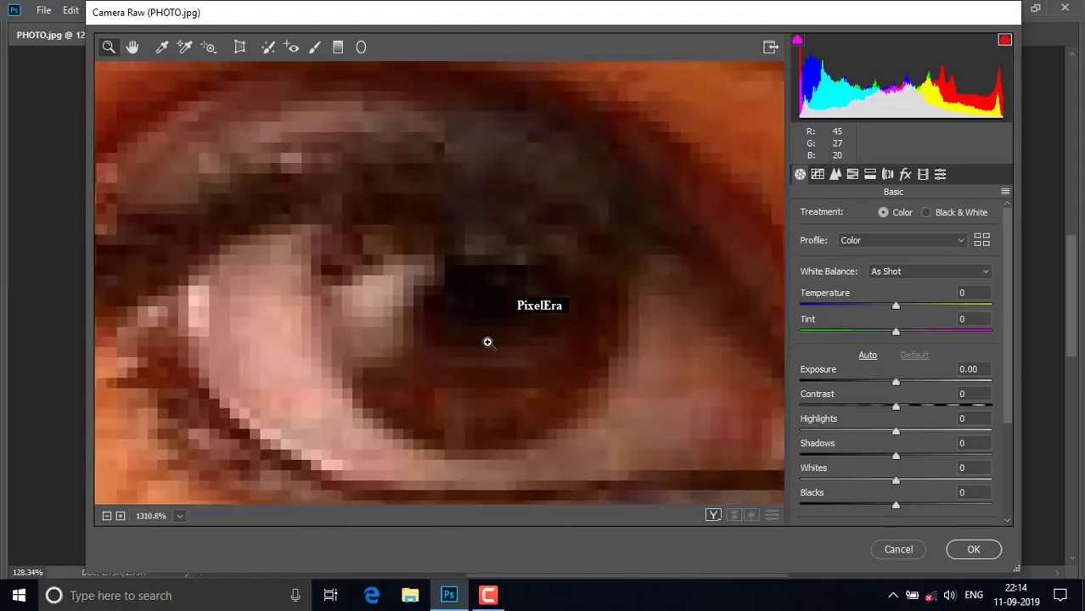
drag(455, 317, 412, 273)
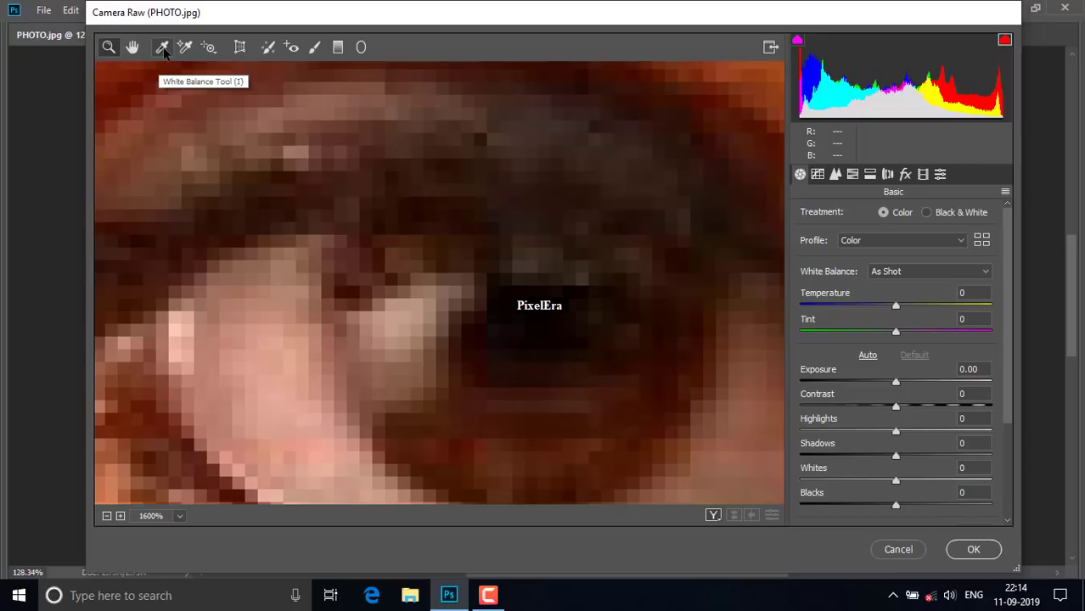
Sample neutral spots with the White Balance Tool to reach Temperature -34 and Tint -30.
click(163, 46)
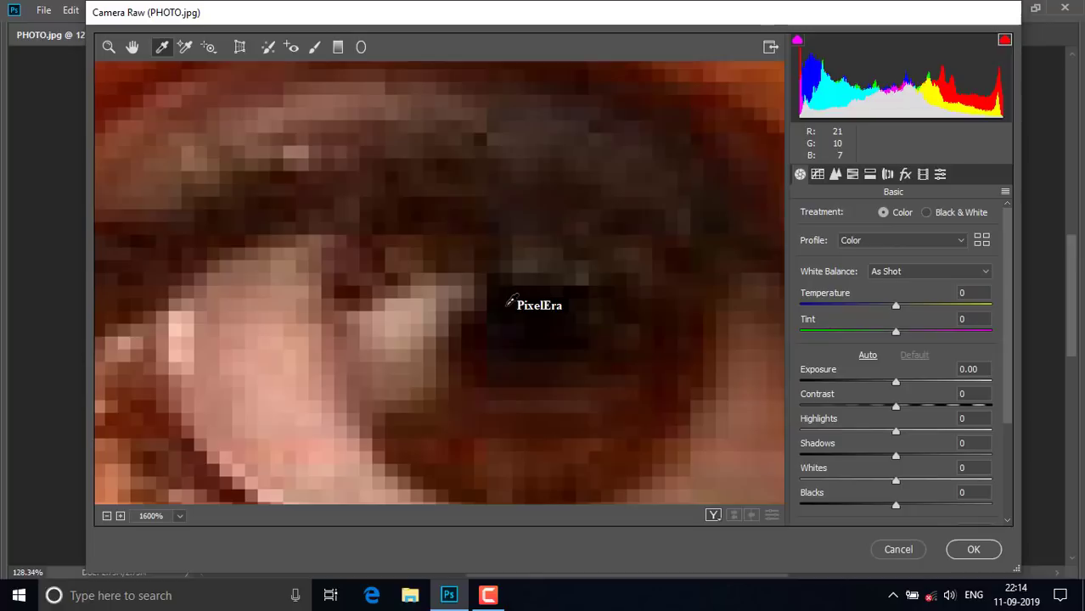
click(508, 298)
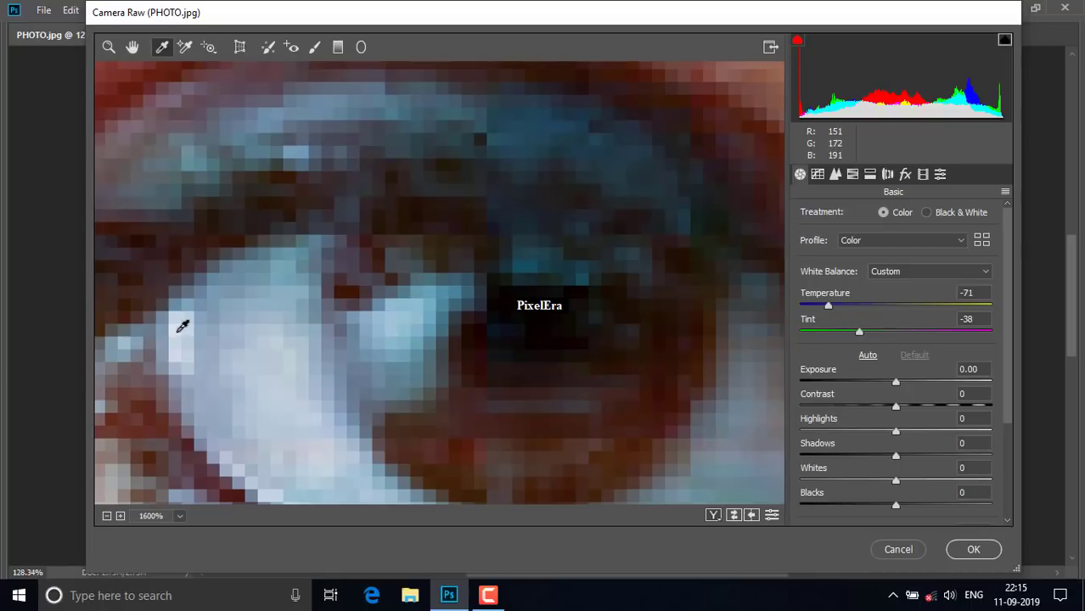
click(190, 327)
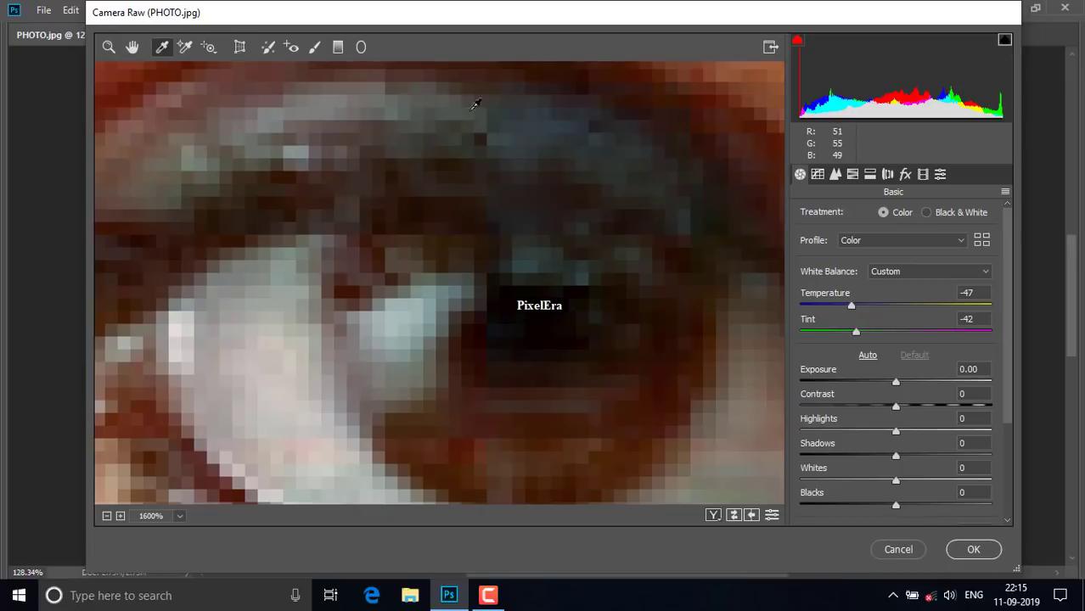
click(524, 120)
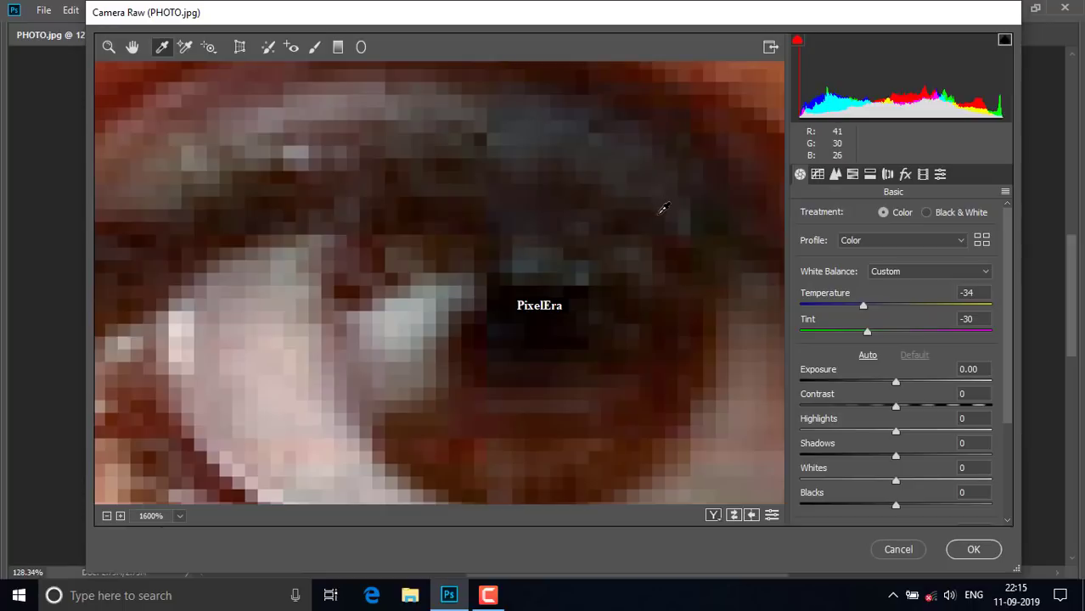
Set Dehaze to +17 and Vibrance to -7, then apply the Camera Raw correction.
scroll(1004, 340, down, 3)
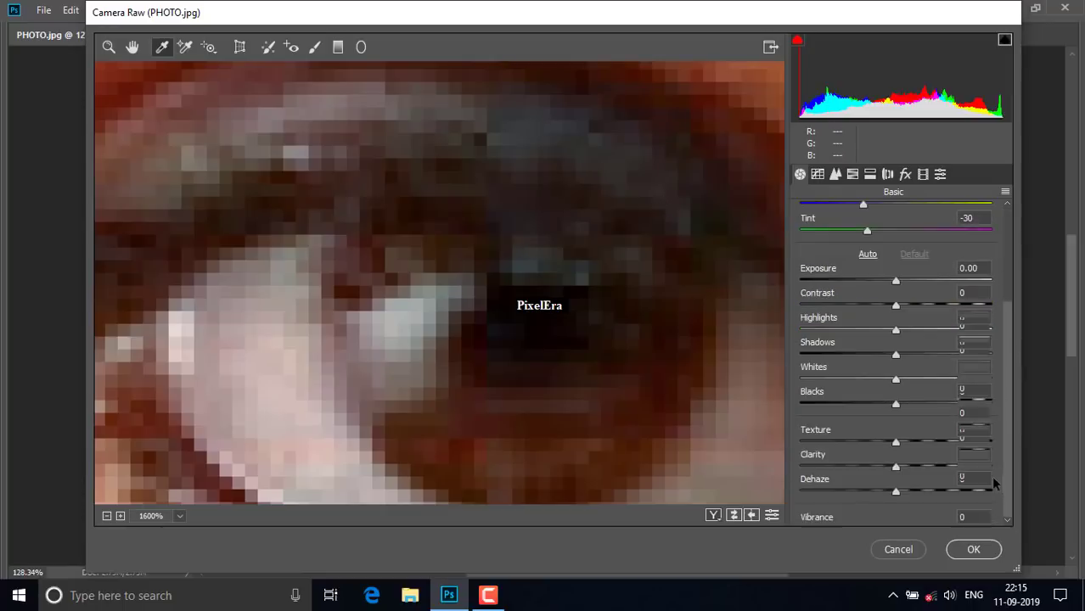
scroll(1004, 340, down, 2)
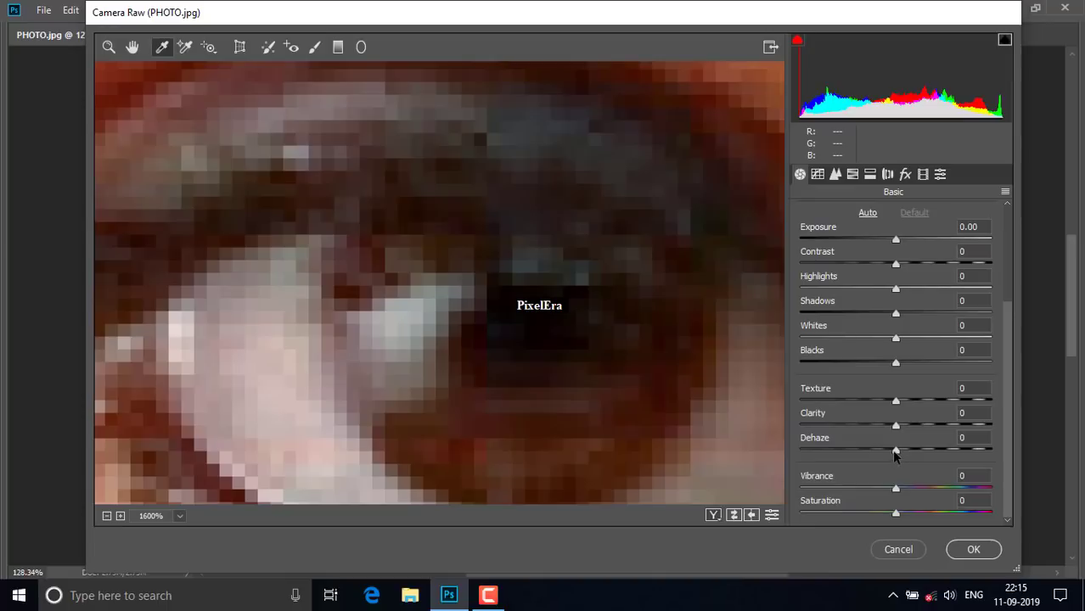
drag(895, 449, 908, 450)
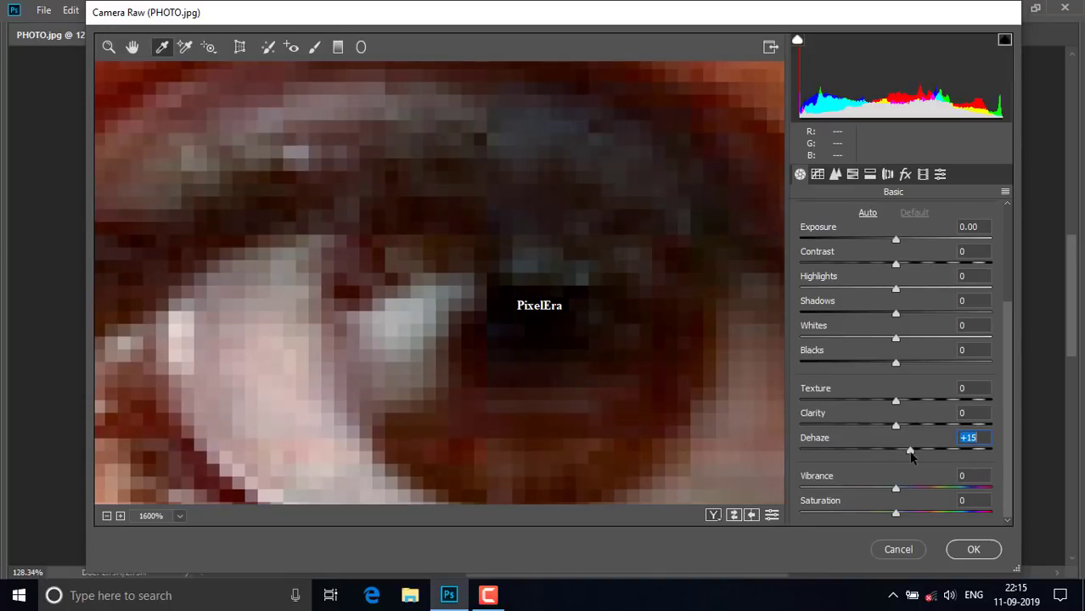
drag(910, 456, 913, 456)
drag(897, 490, 891, 490)
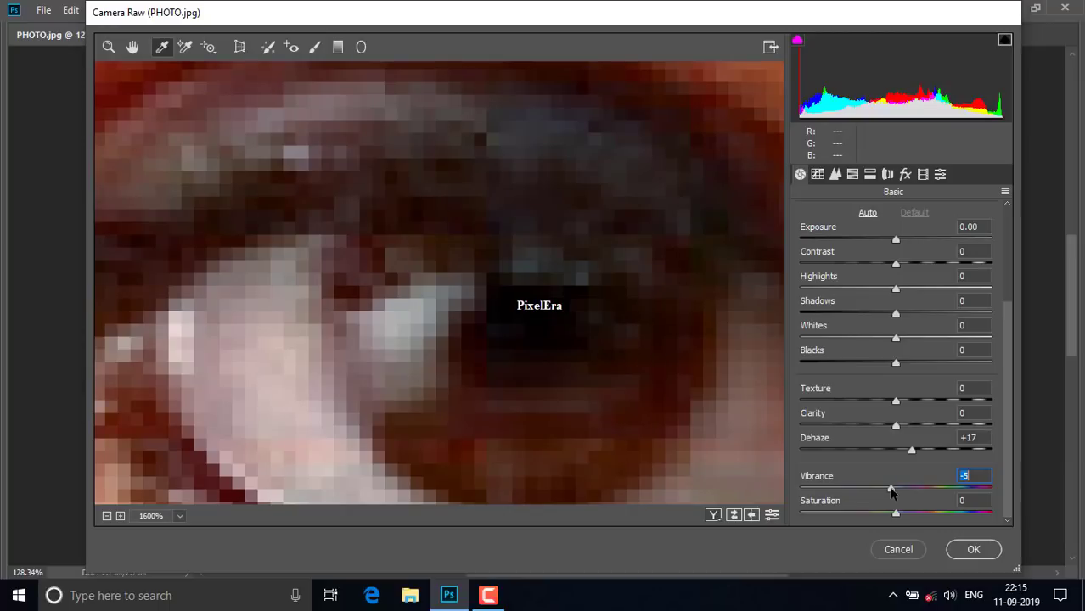
drag(891, 490, 888, 490)
click(973, 550)
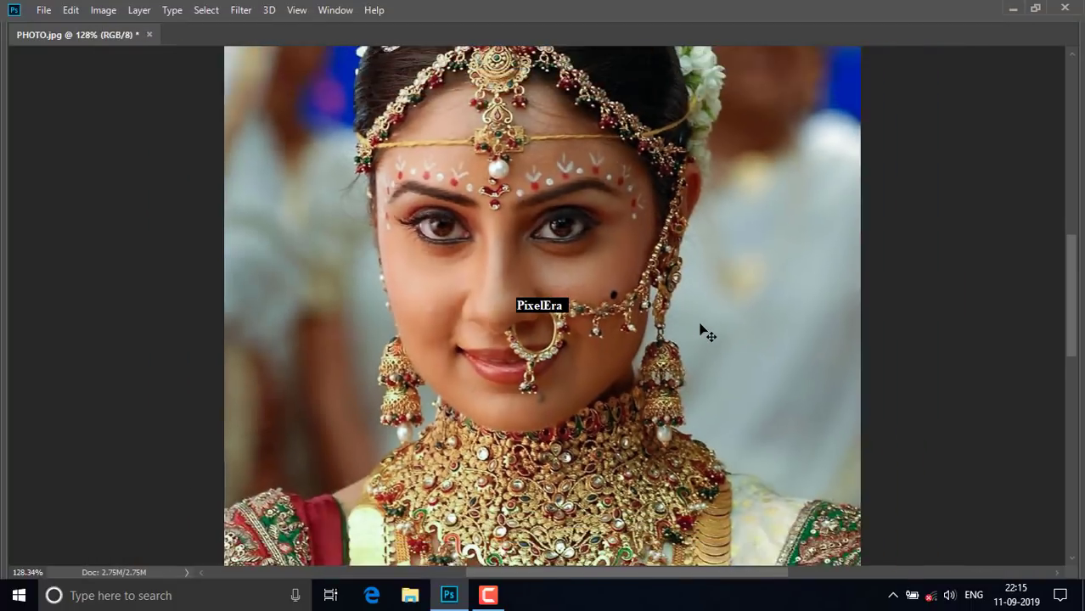
Float the photo, duplicate it as PHOTO copy, and tile both documents 2-up Vertical.
key(ctrl+minus)
key(ctrl+minus)
key(ctrl+minus)
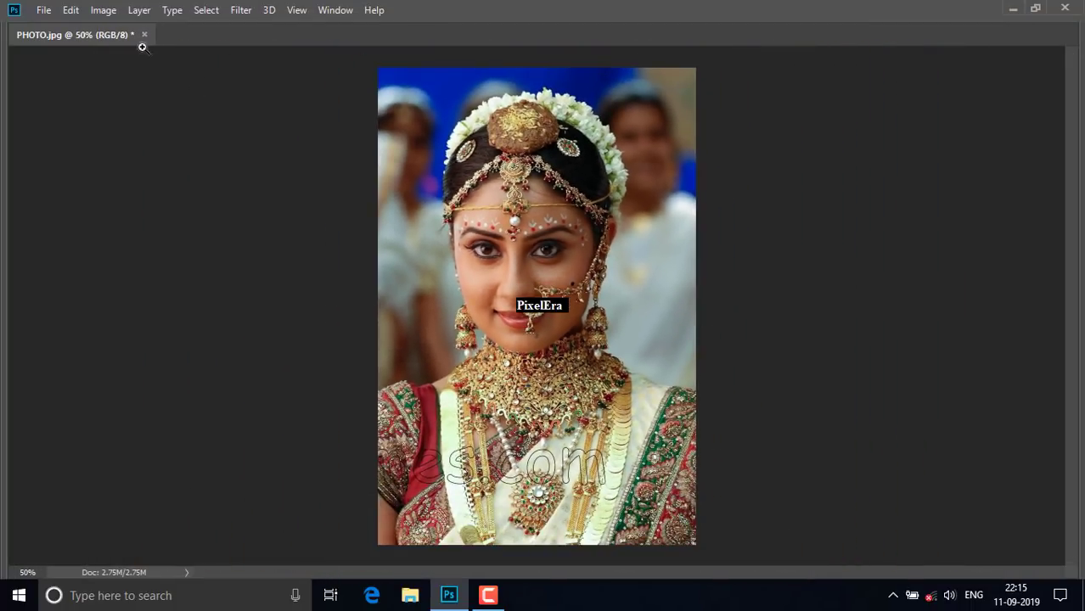
mouse_move(111, 33)
mouse_down()
mouse_move(152, 73)
mouse_move(217, 75)
mouse_up()
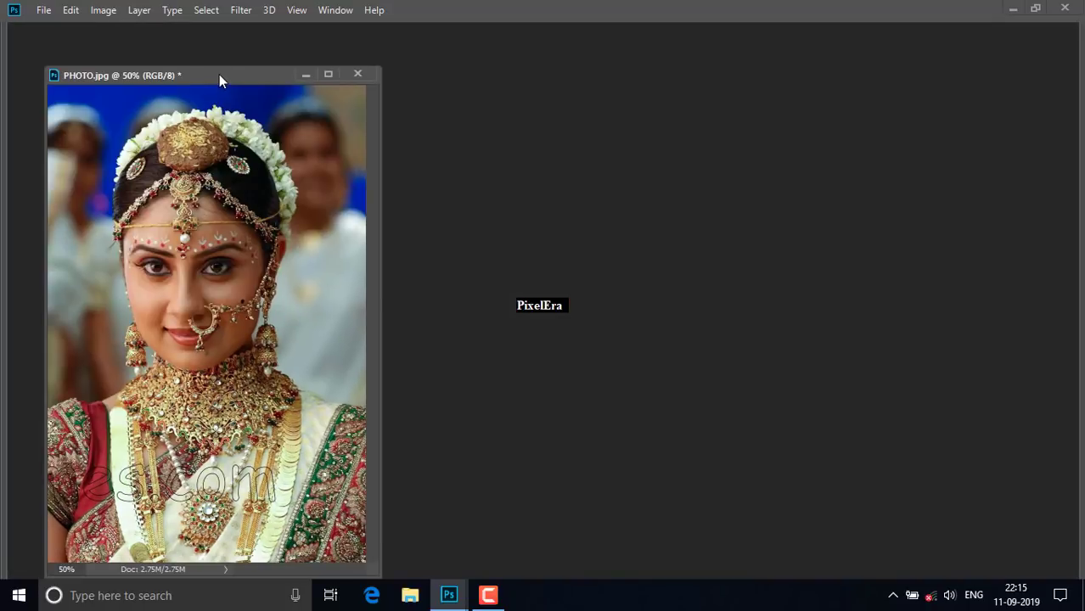
right_click(219, 74)
click(255, 83)
key(Return)
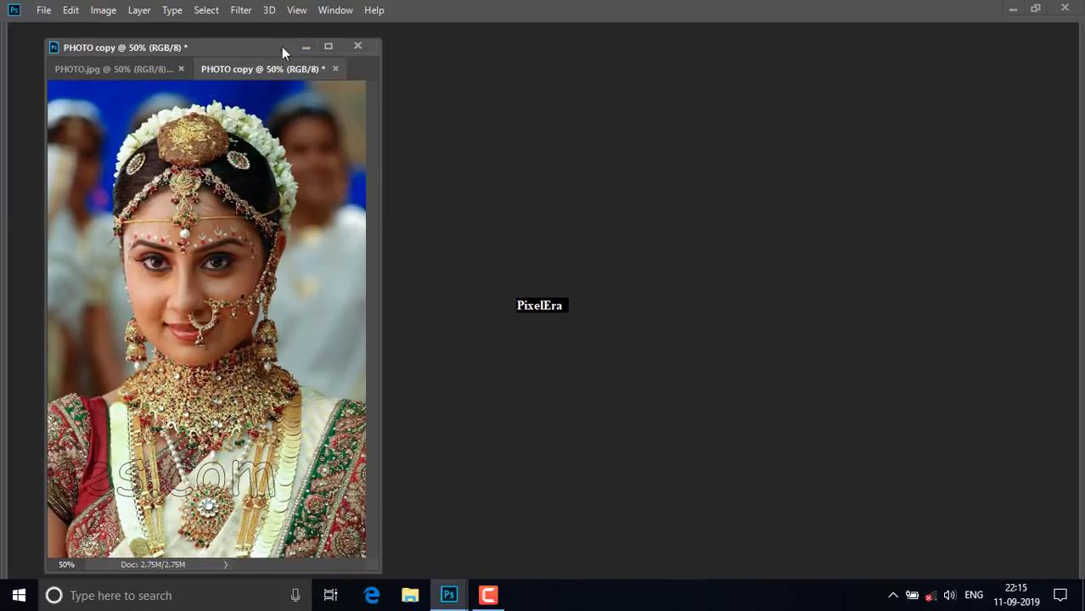
click(335, 10)
mouse_move(391, 25)
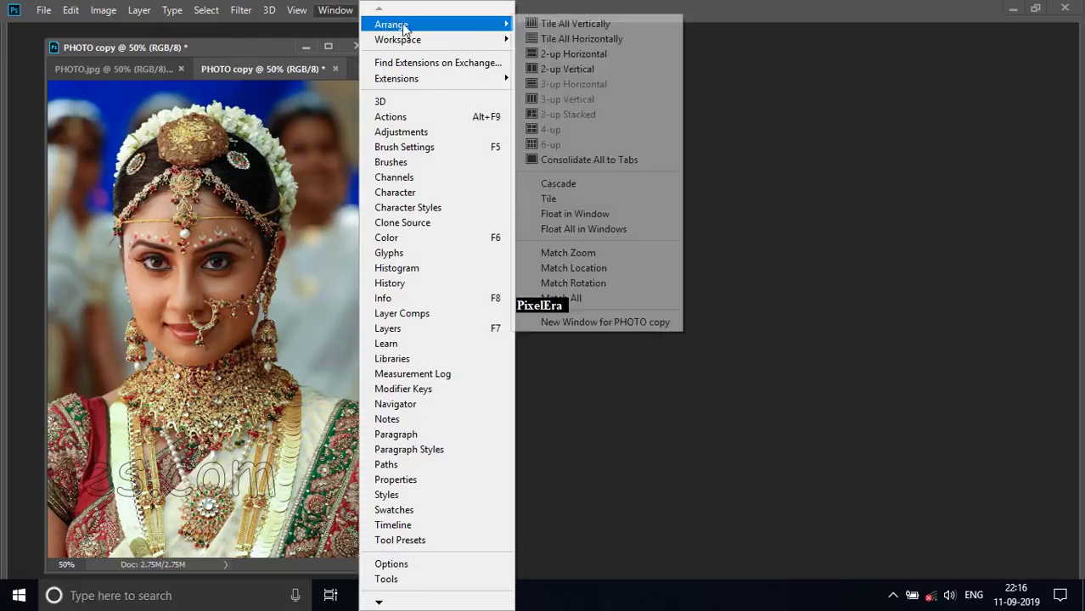
click(584, 70)
Zoom PHOTO copy to 100% with Ctrl++, then zoom PHOTO.jpg to 100% with the Zoom tool.
key(ctrl+plus)
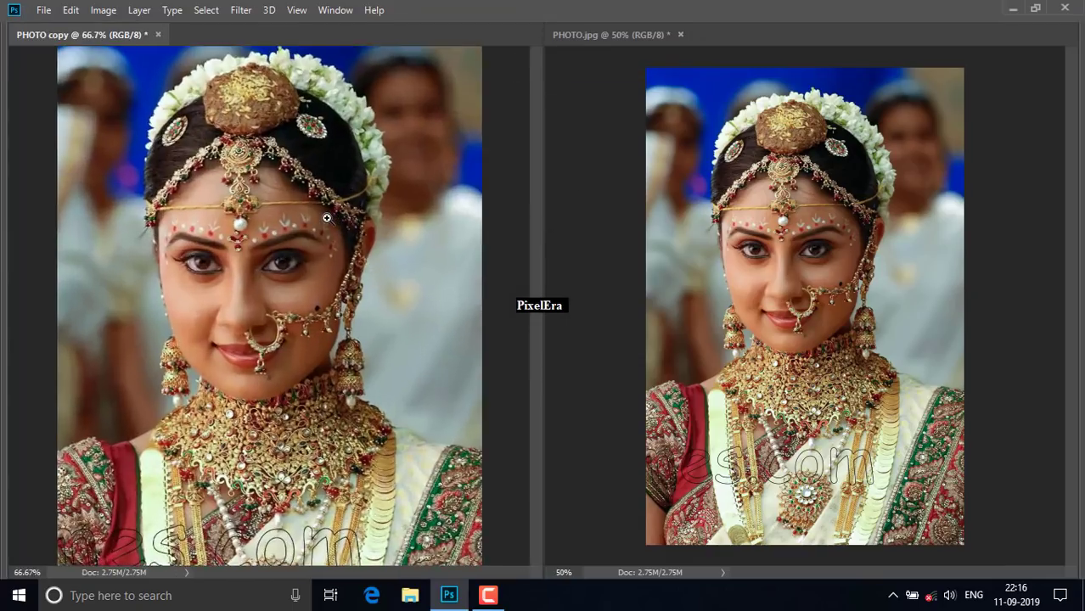
key(ctrl+plus)
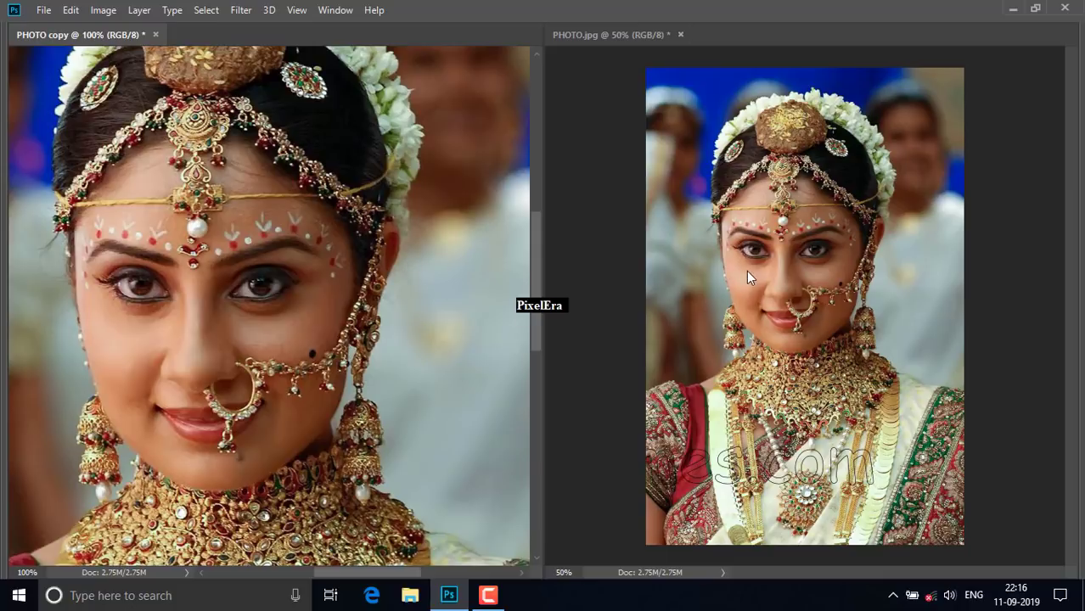
click(770, 265)
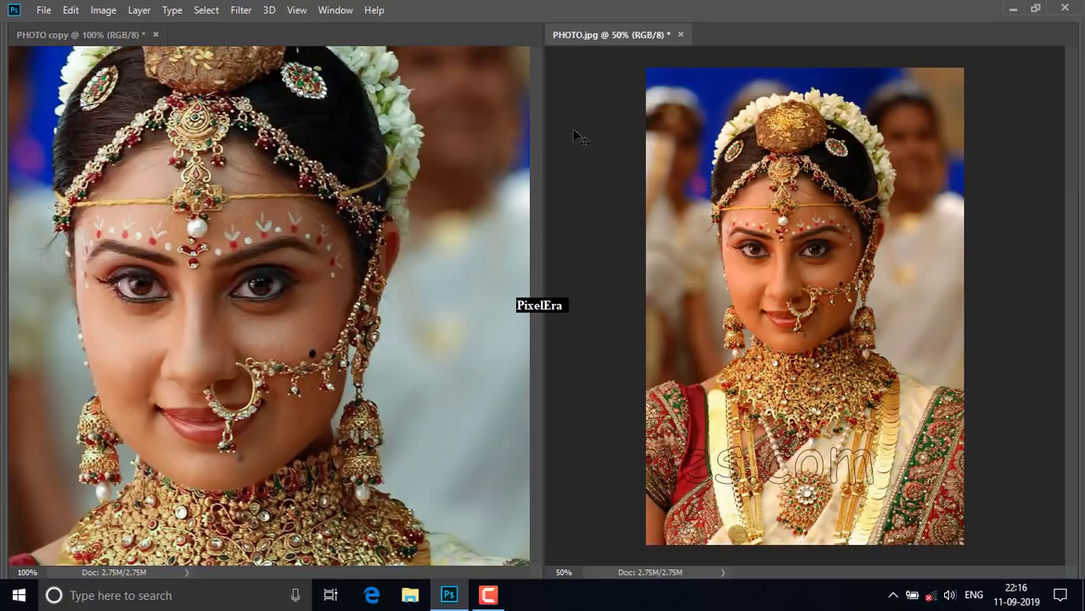
click(723, 108)
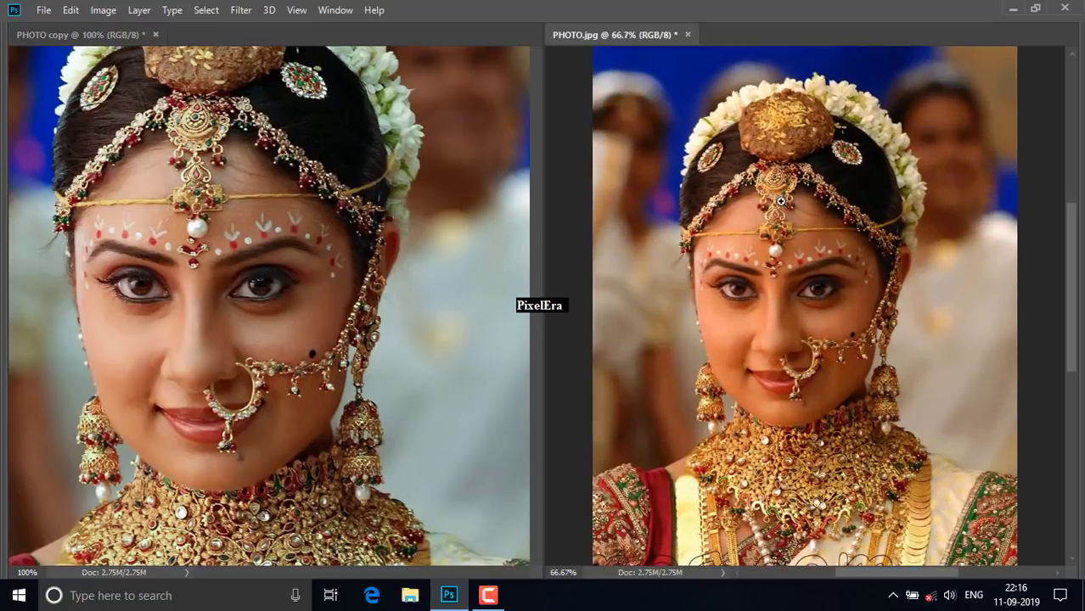
click(817, 247)
scroll(813, 289, down, 2)
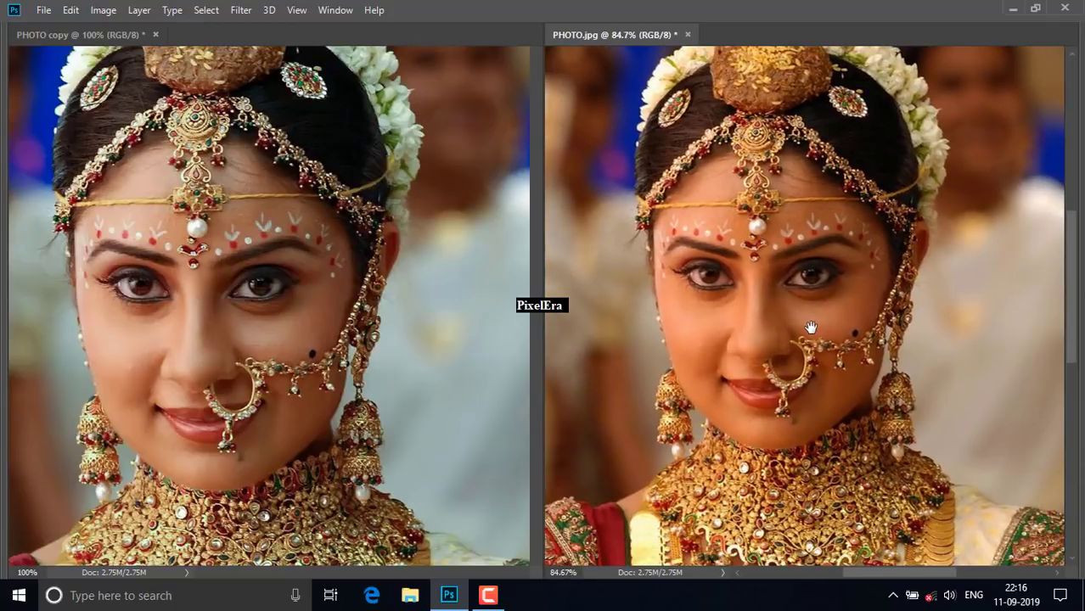
click(817, 307)
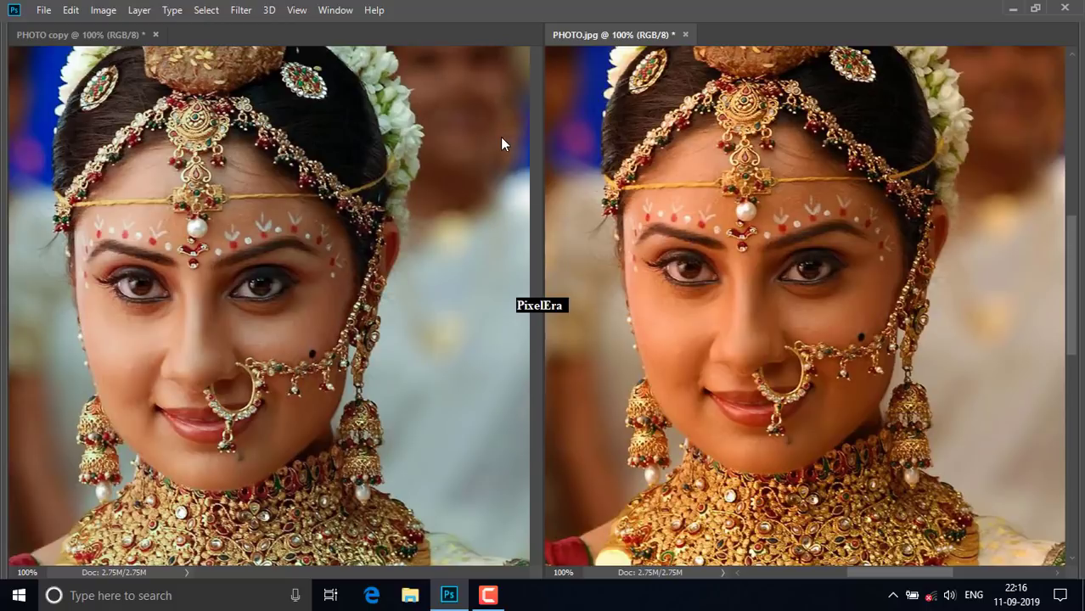
Close PHOTO.jpg and PHOTO copy without saving changes.
key(ctrl+alt+w)
click(540, 230)
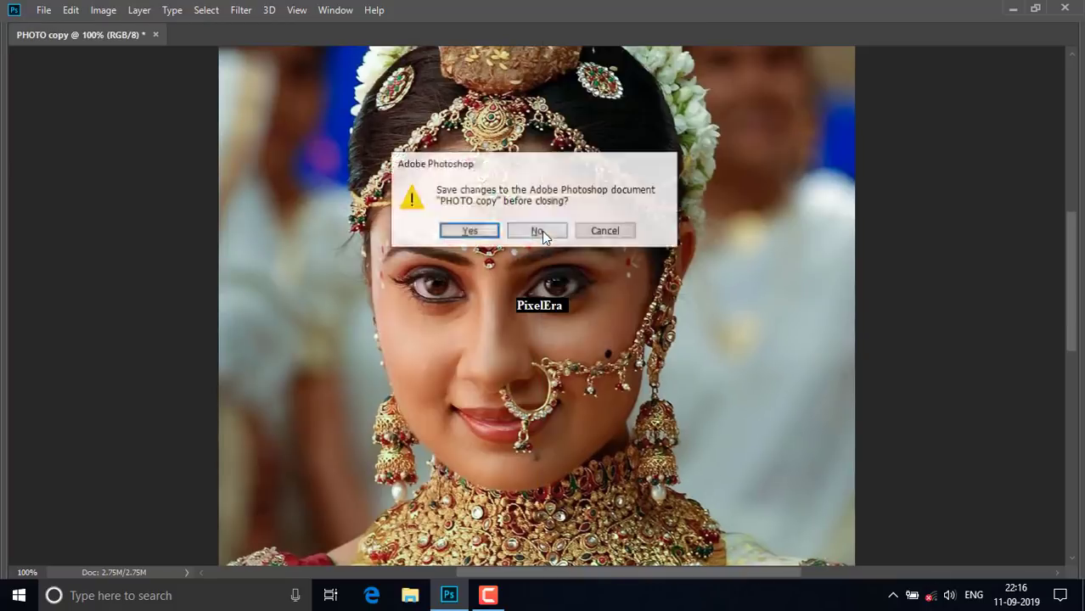
click(541, 231)
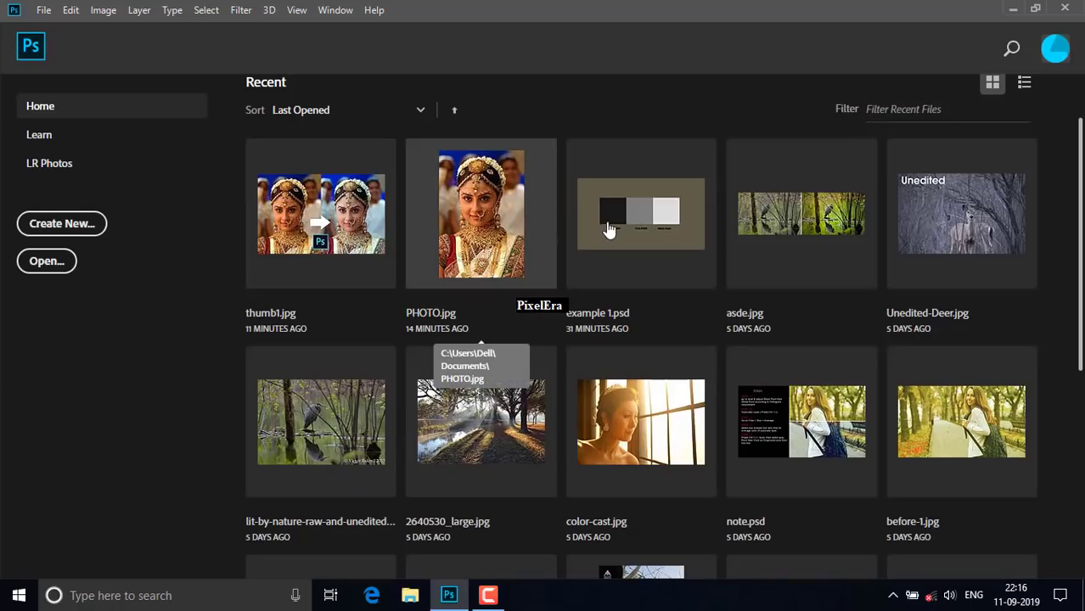
Open 1920x1080mv-1-1920x1080.jpg from the Home screen's Recent files.
scroll(616, 247, down, 3)
scroll(352, 316, down, 2)
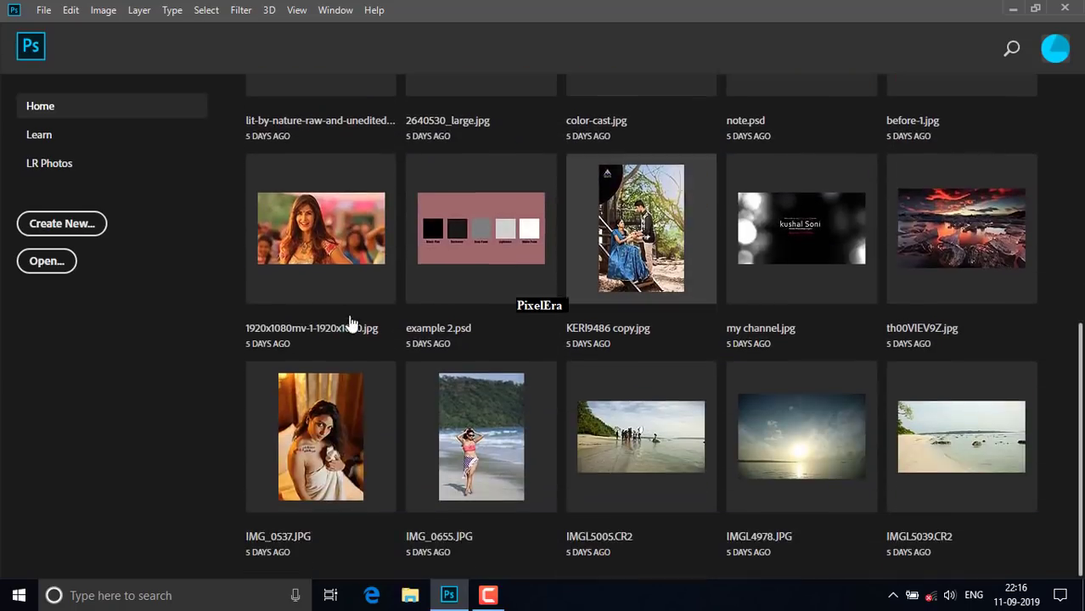
click(329, 239)
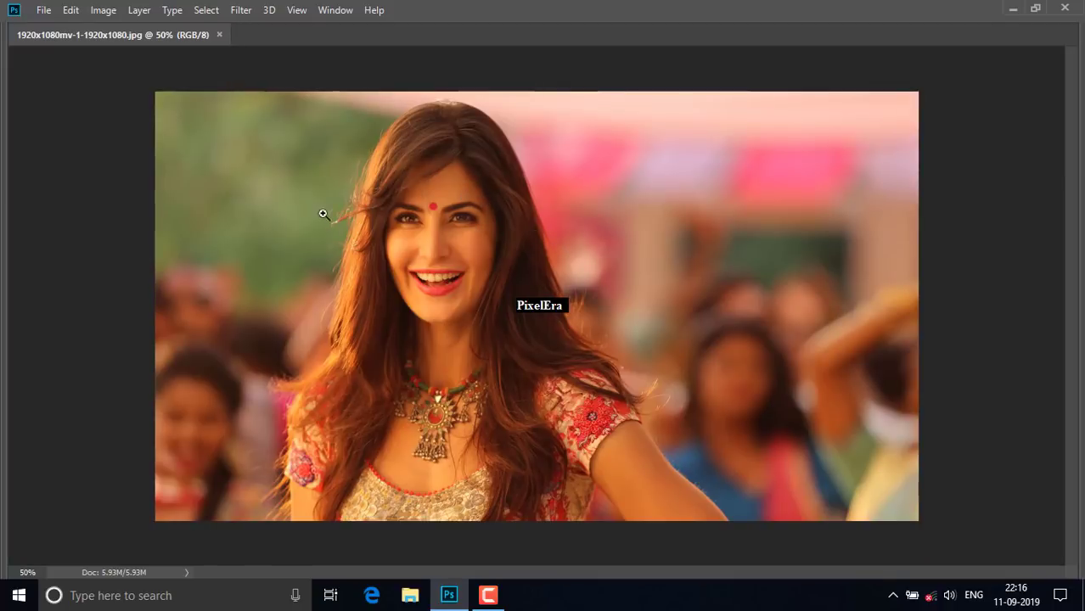
Open Camera Raw Filter on the portrait and zoom the preview onto the eye at 1600%.
click(211, 12)
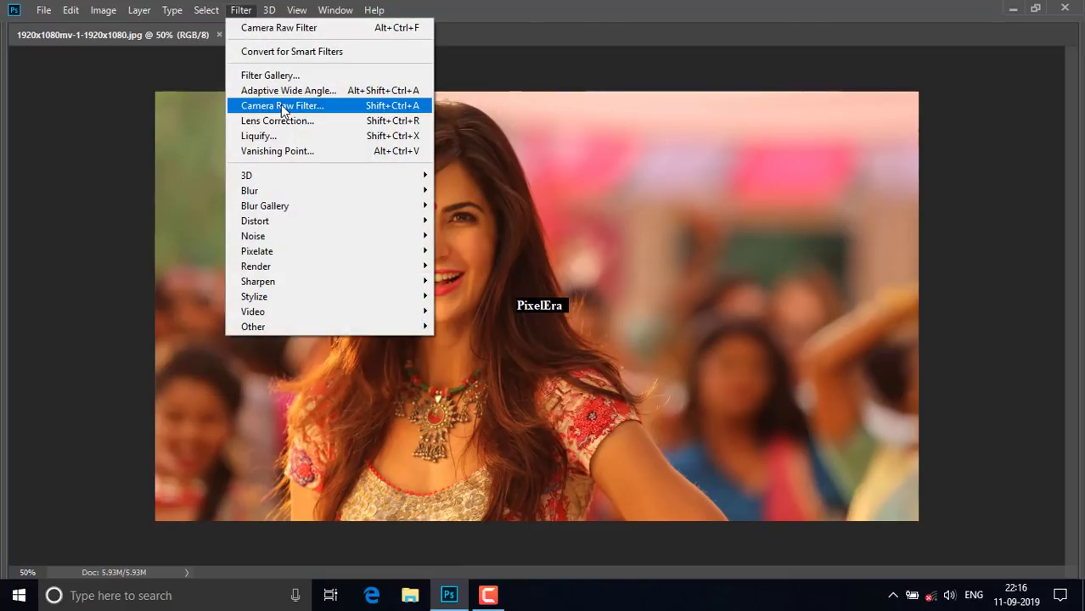
click(281, 105)
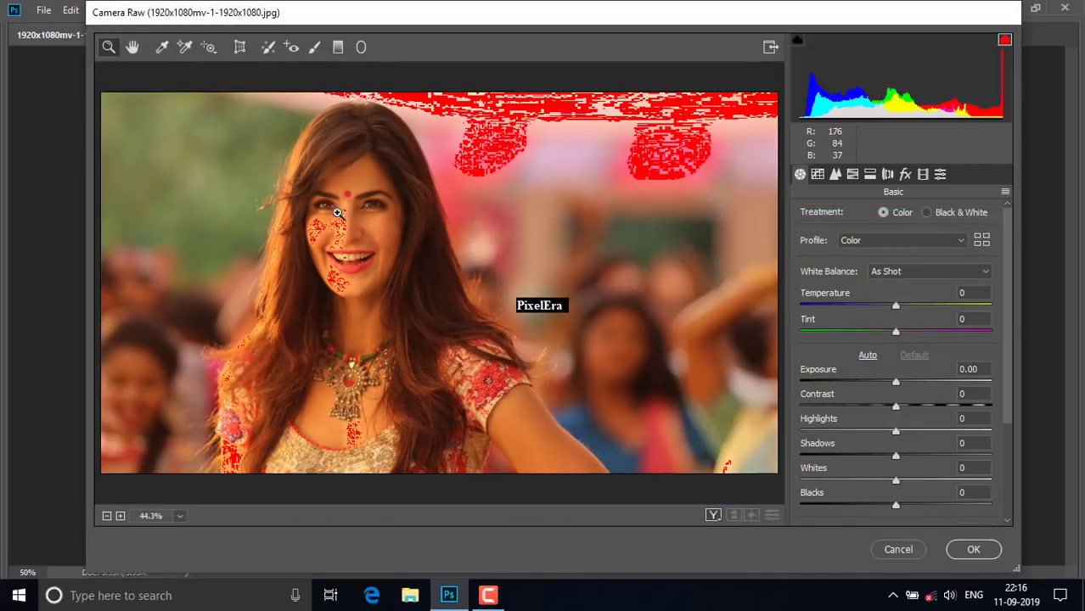
drag(315, 209, 392, 226)
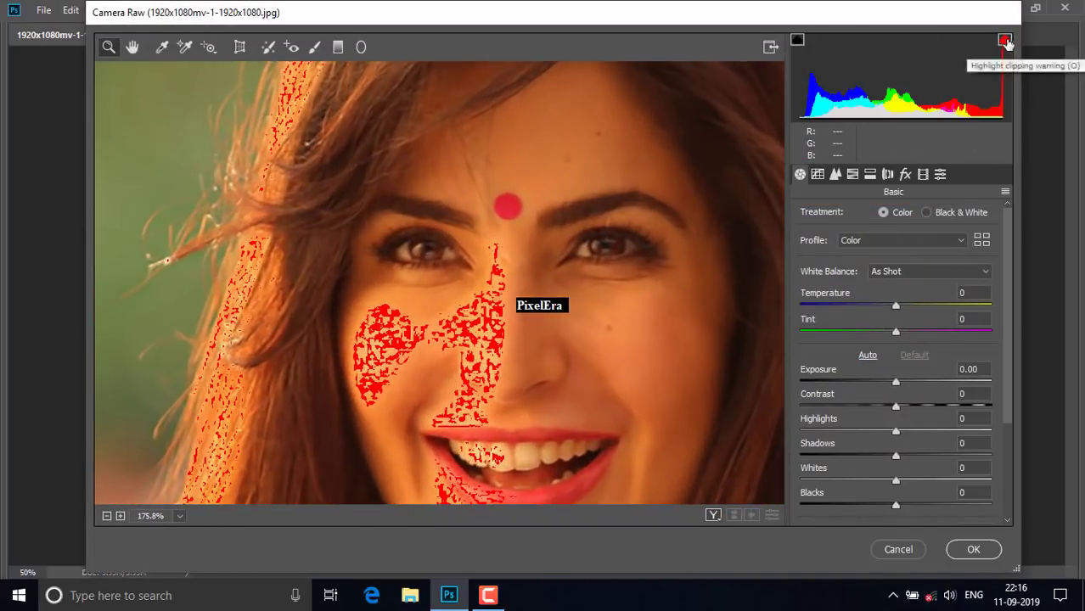
drag(460, 273, 536, 322)
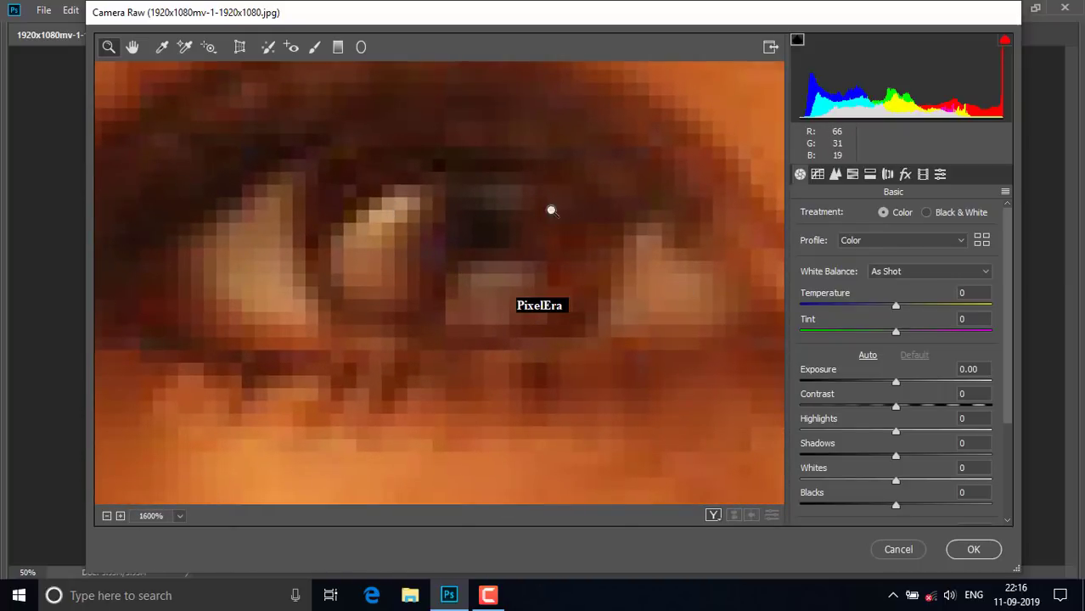
Sample white balance from the eye's white until Temperature reads -48 and Tint -33.
click(161, 47)
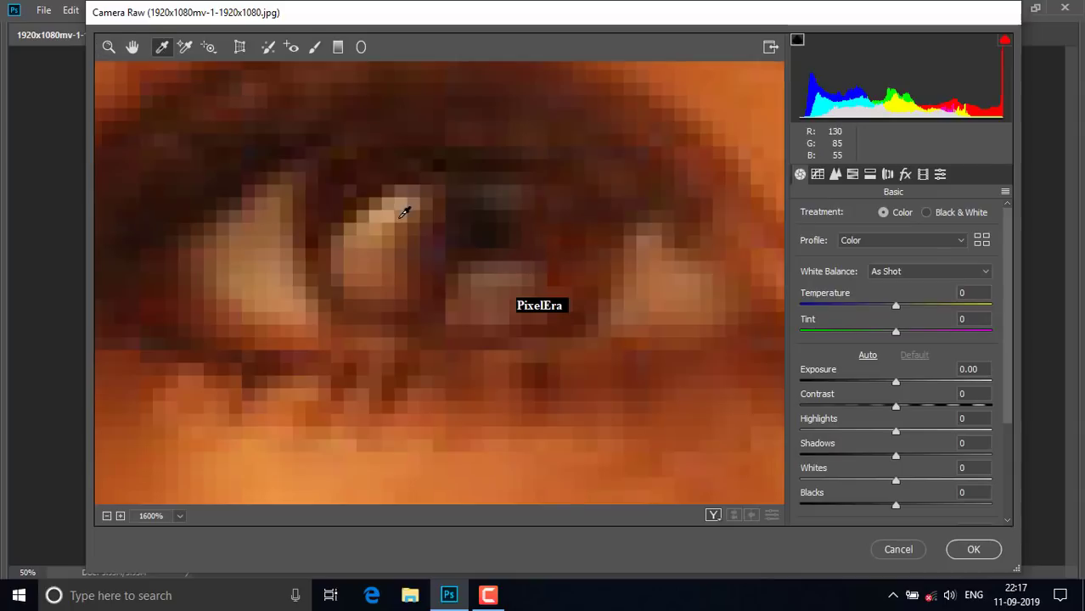
click(479, 224)
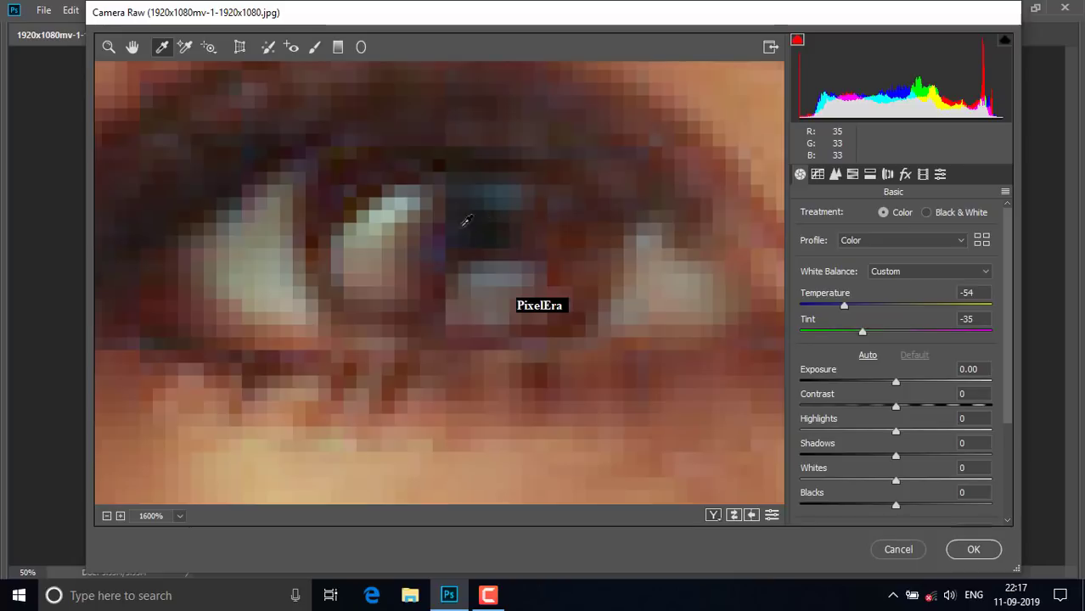
click(373, 215)
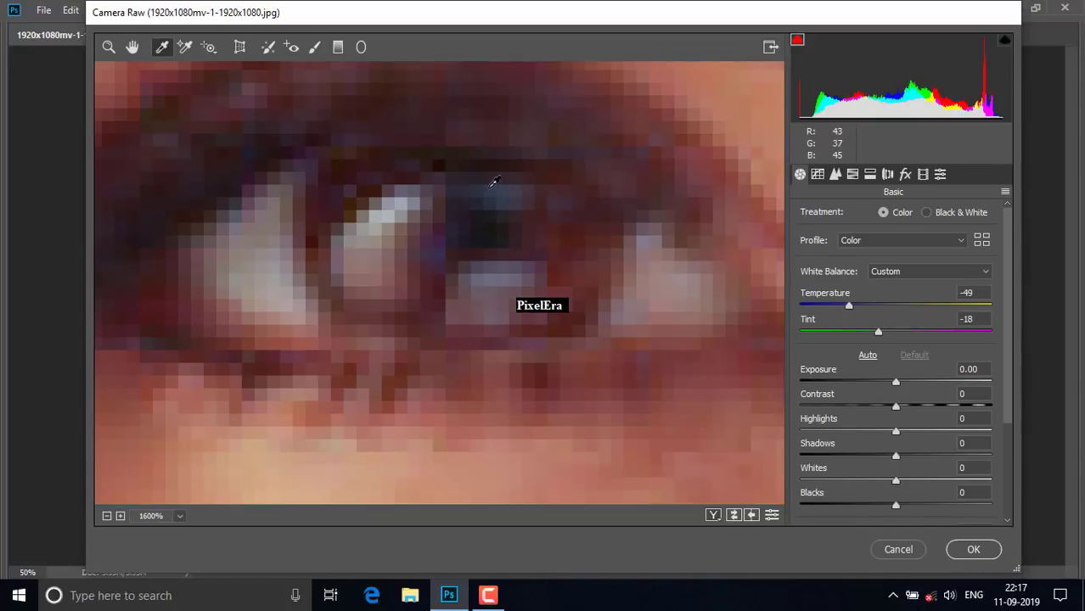
click(493, 186)
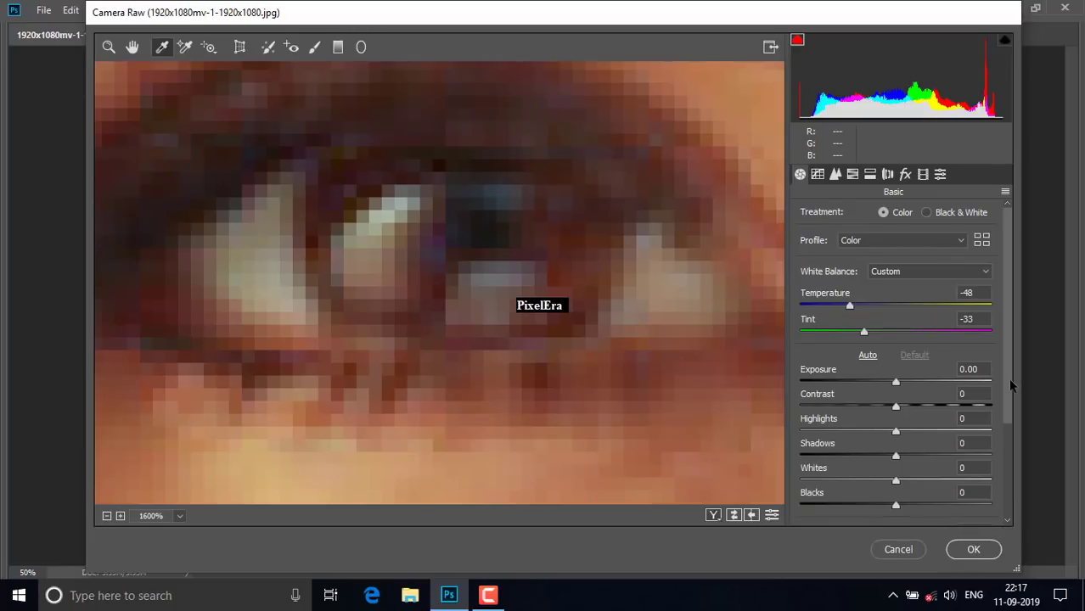
Set Dehaze to +18 and Vibrance to -8 in the Basic panel and apply with OK.
drag(1008, 377, 1005, 516)
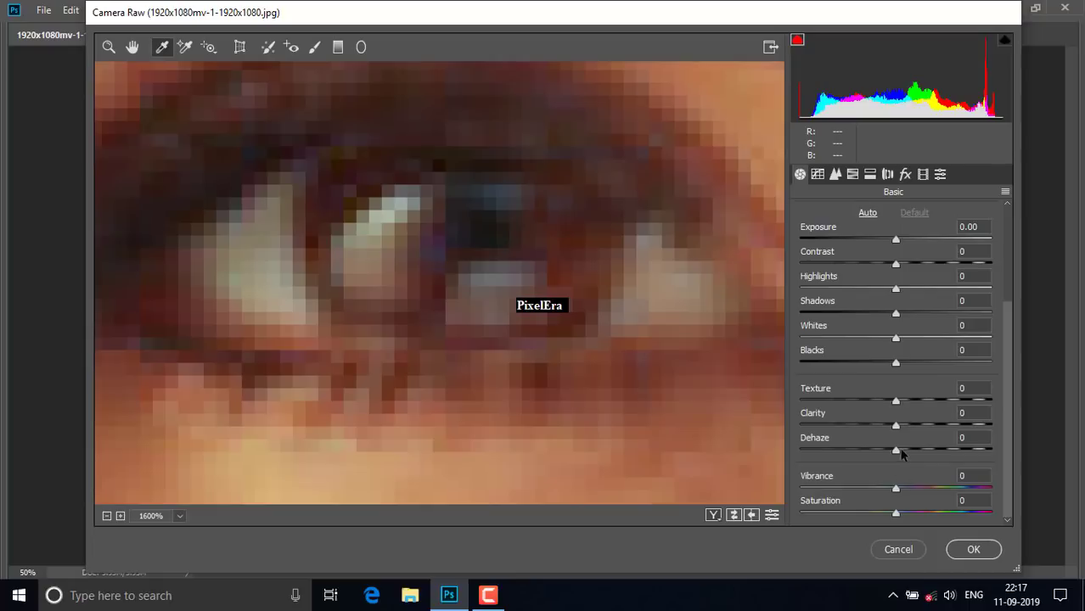
drag(895, 450, 912, 454)
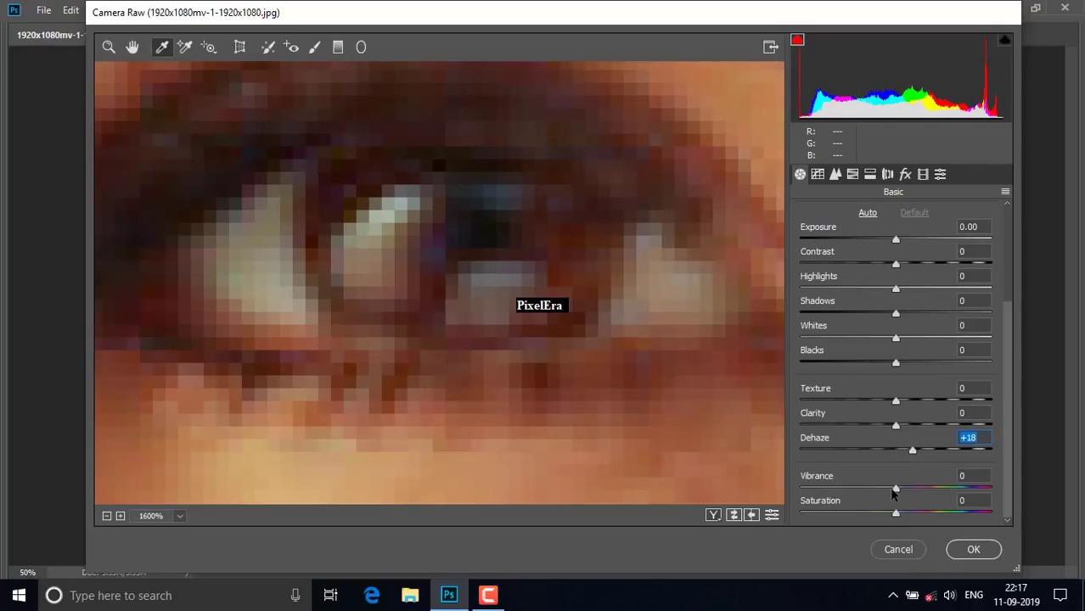
drag(895, 490, 888, 491)
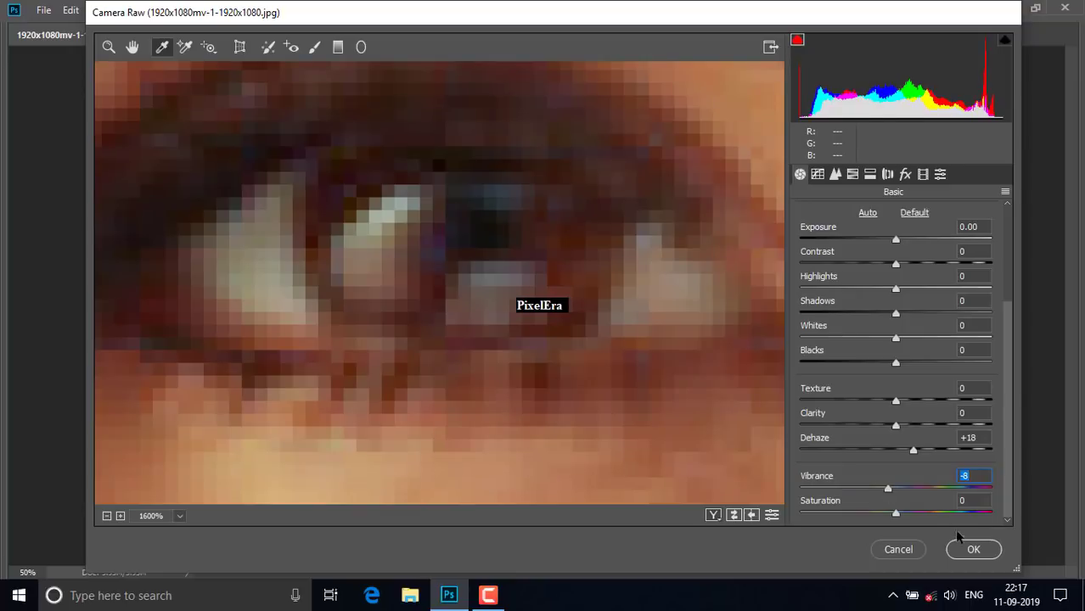
click(974, 551)
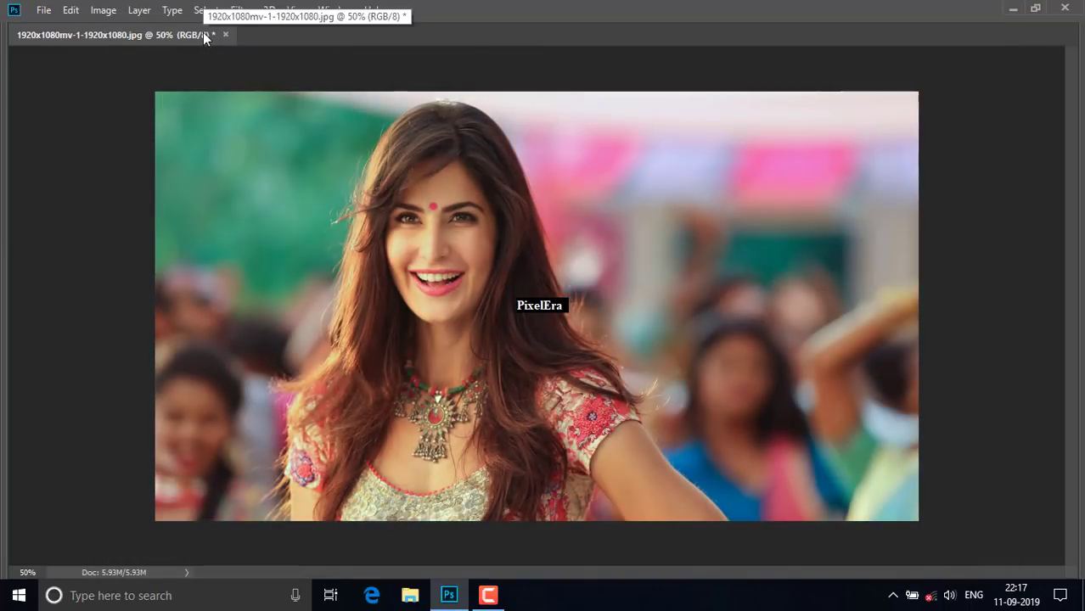
Float the portrait document into its own window.
right_click(159, 34)
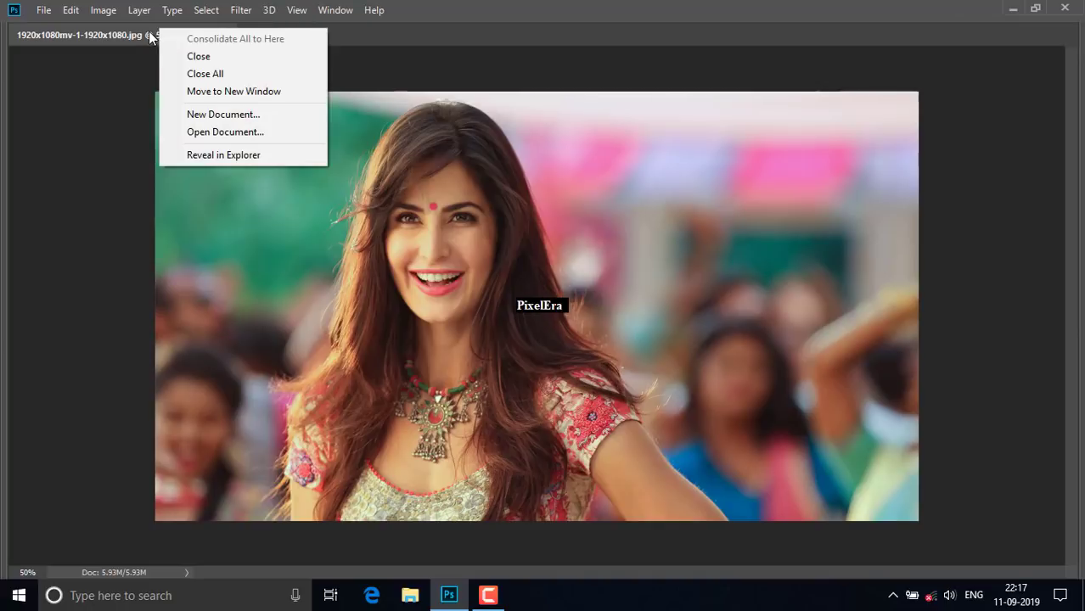
click(151, 35)
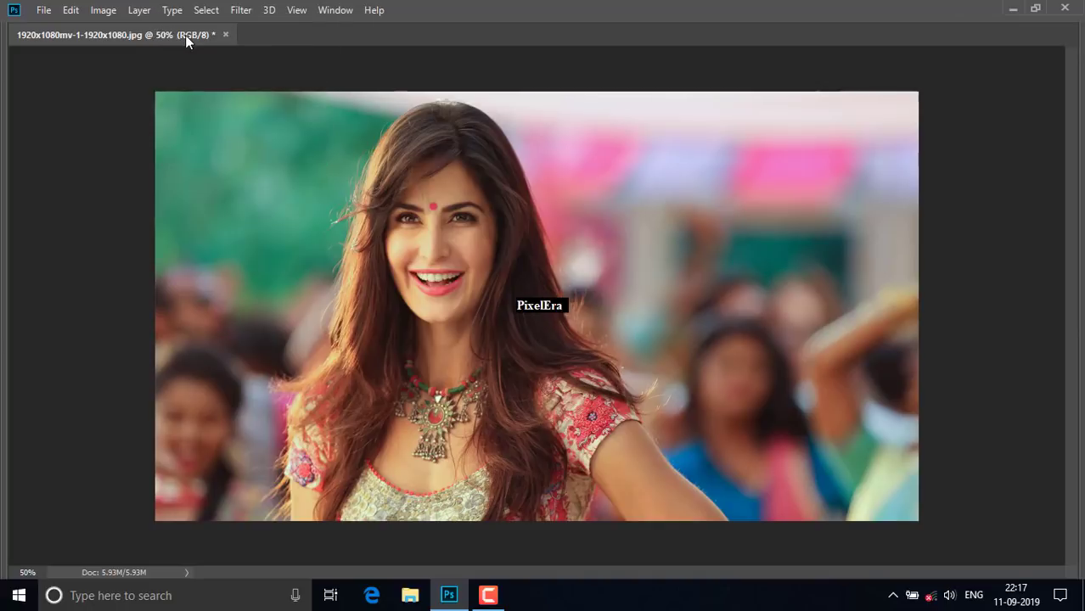
right_click(170, 30)
click(136, 34)
drag(136, 34, 188, 56)
Duplicate the portrait as 1920x1080mv-1-1920x1080 copy, then reselect the original.
right_click(235, 72)
click(277, 77)
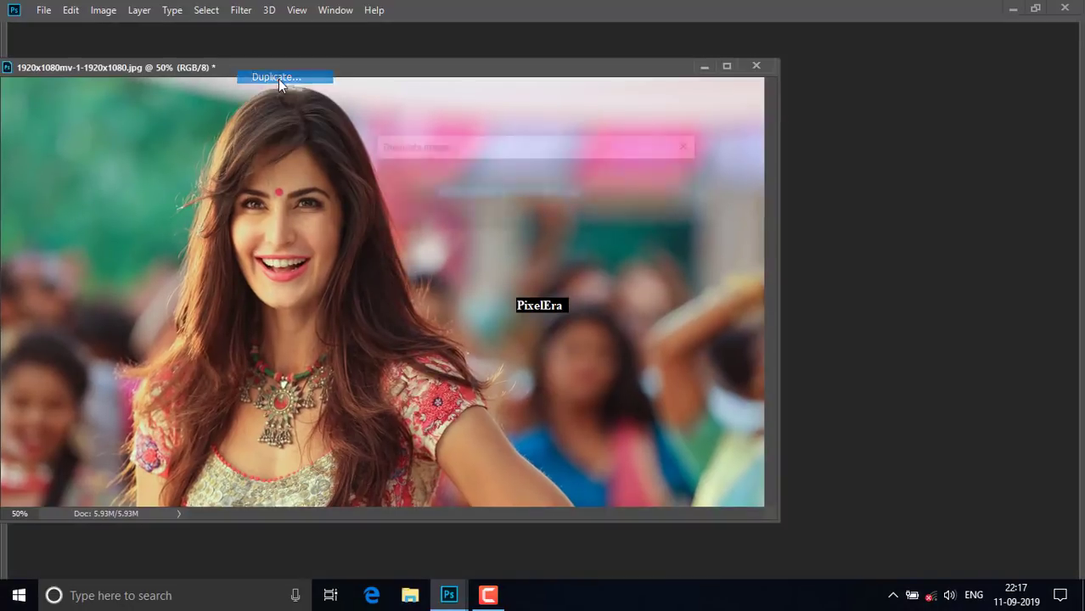
click(664, 175)
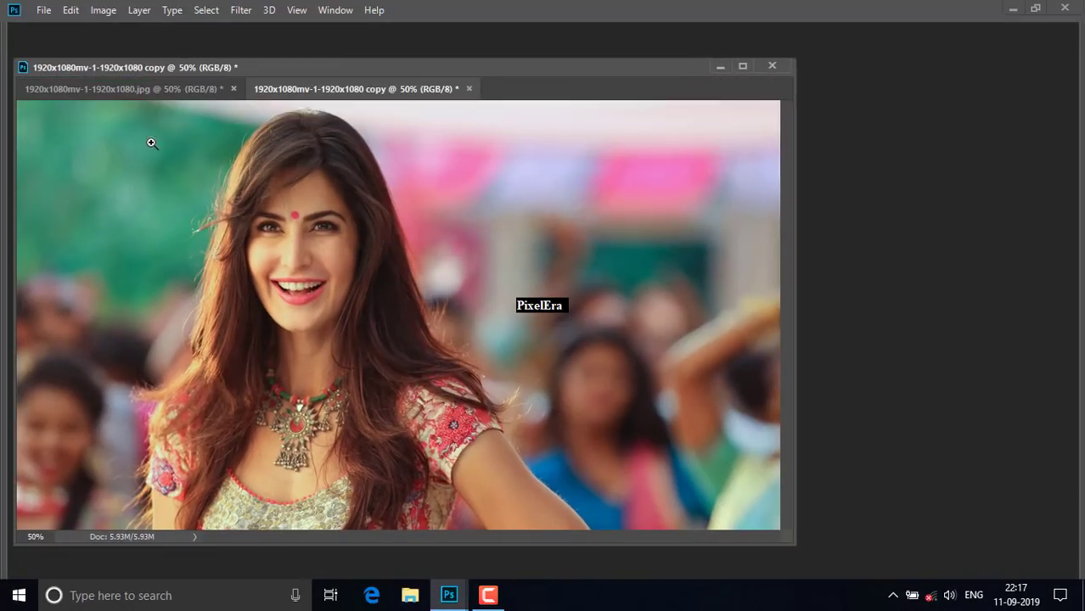
click(158, 90)
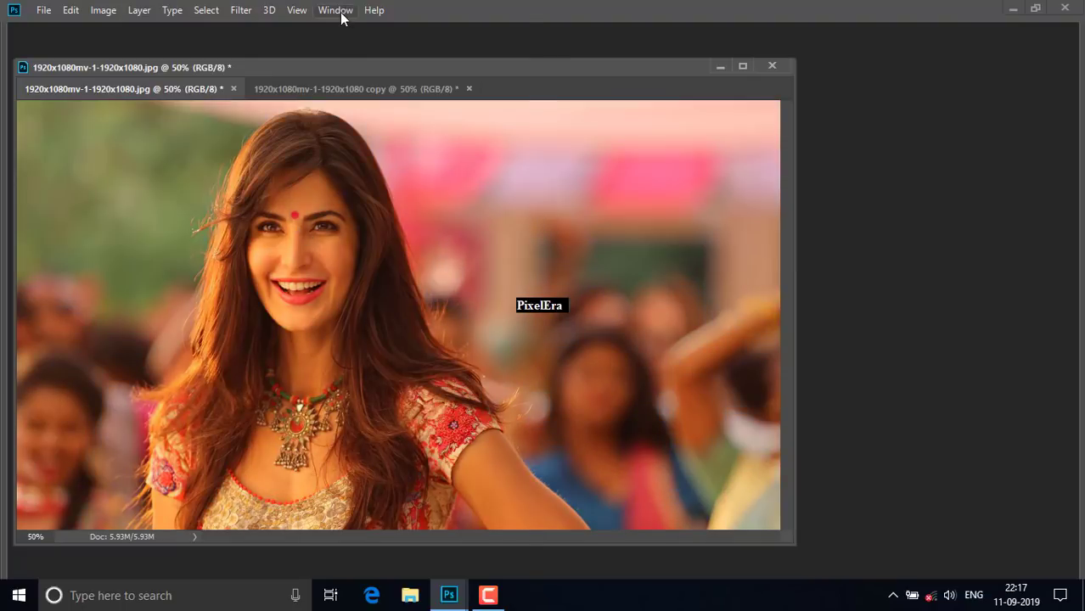
Tile the original and corrected copy with Window > Arrange > 2-up Vertical.
click(339, 12)
mouse_move(391, 23)
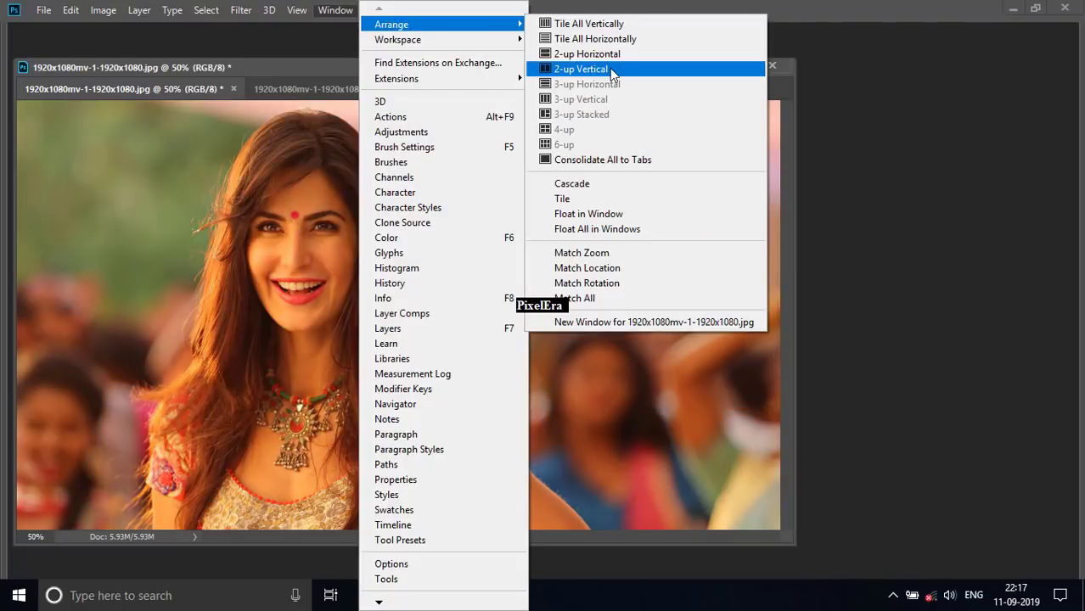
click(609, 69)
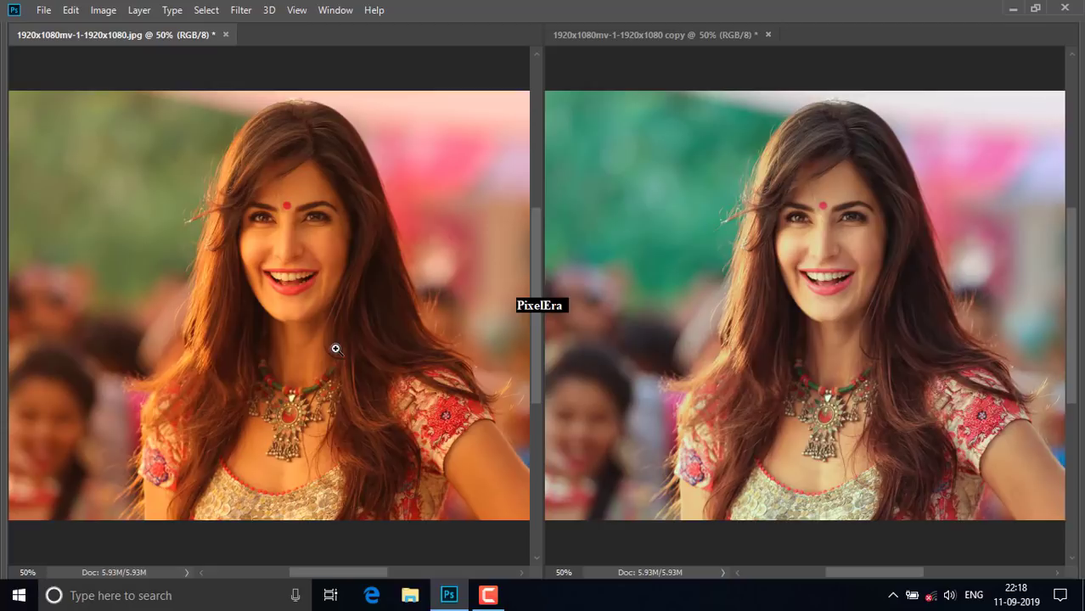
click(241, 10)
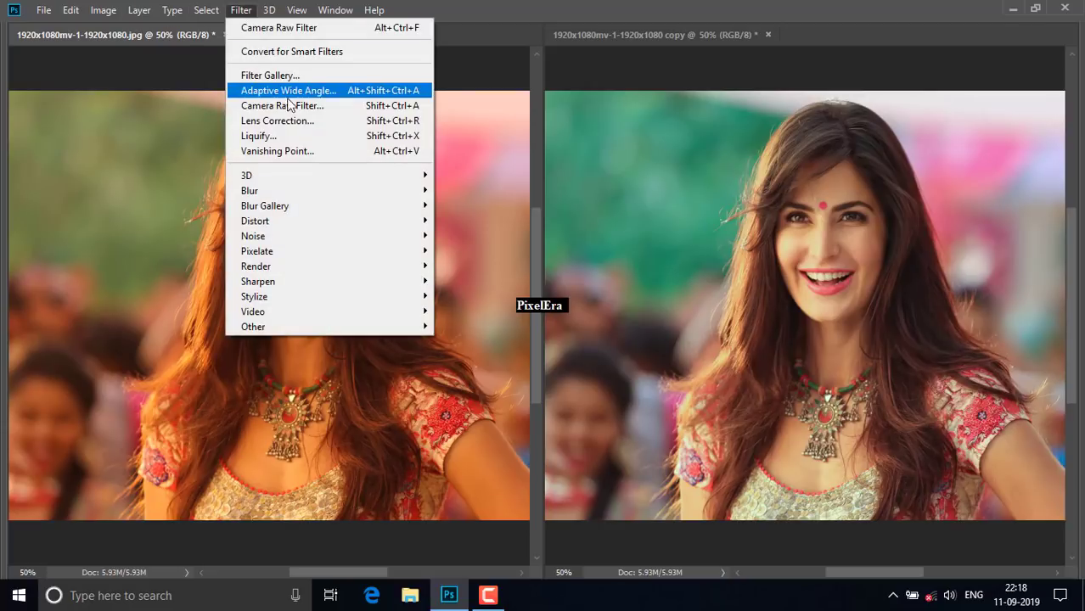